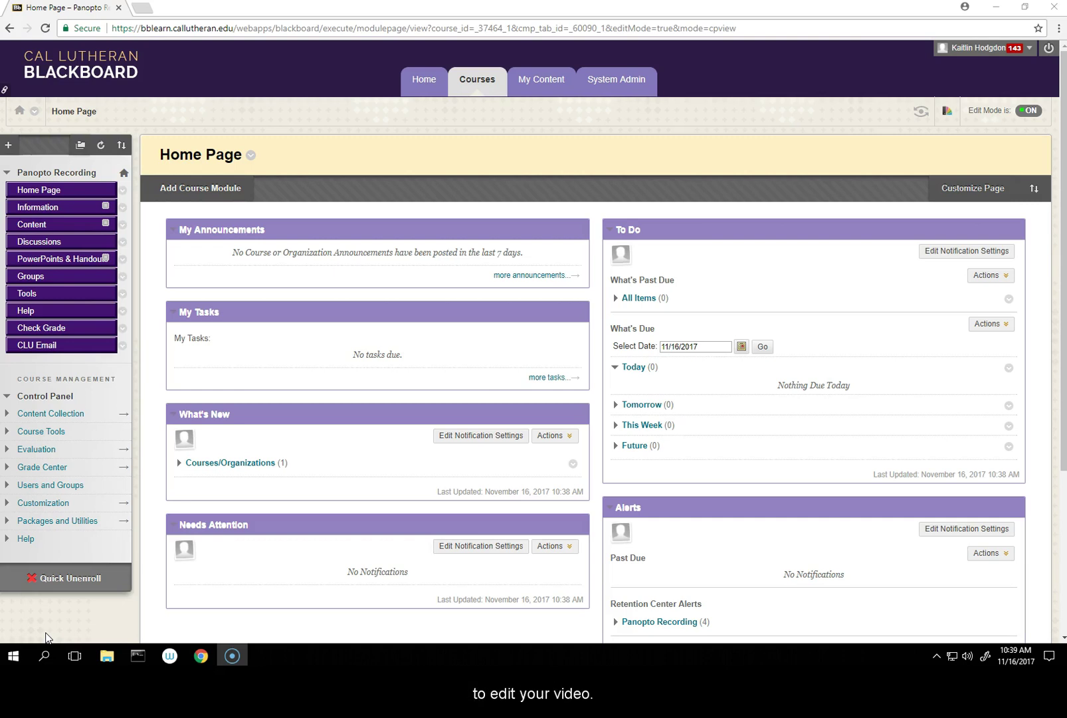
# Step: Go to the course Tools page and open the Panopto Content tool
pyautogui.click(179, 433)
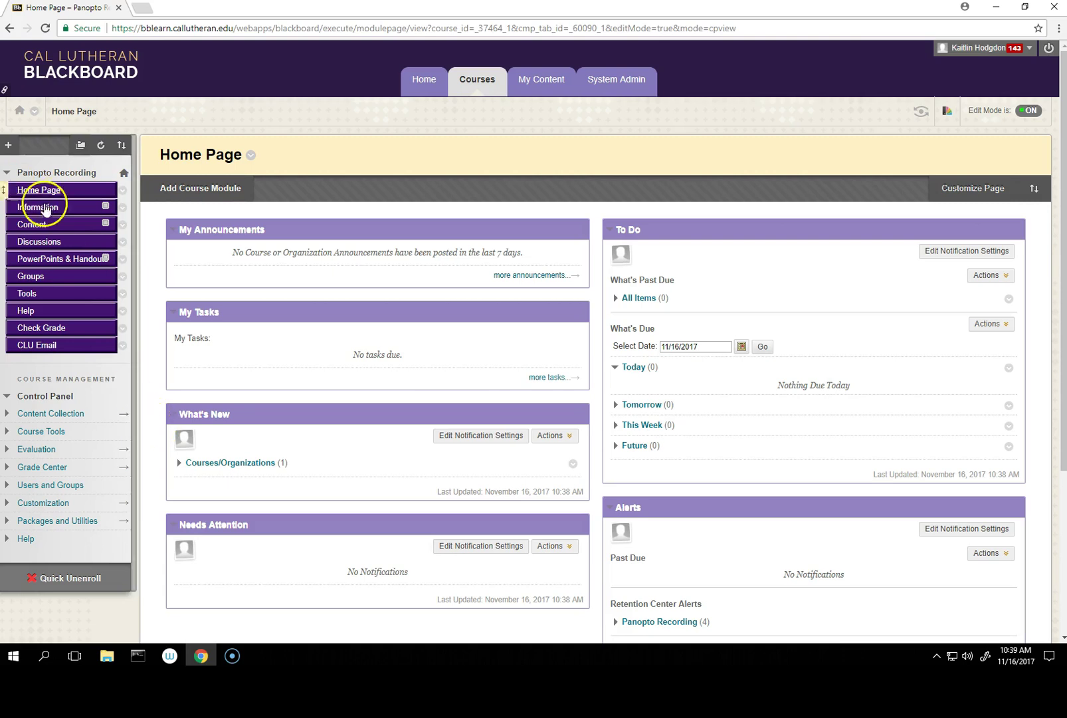
pyautogui.moveTo(135, 364)
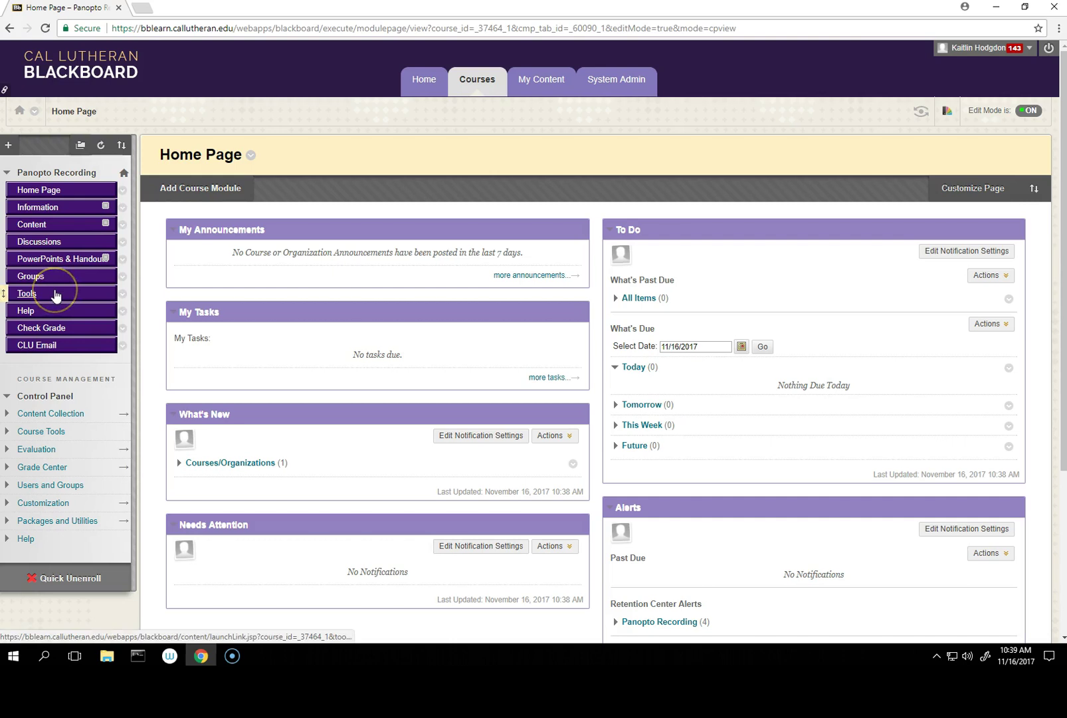
pyautogui.click(56, 295)
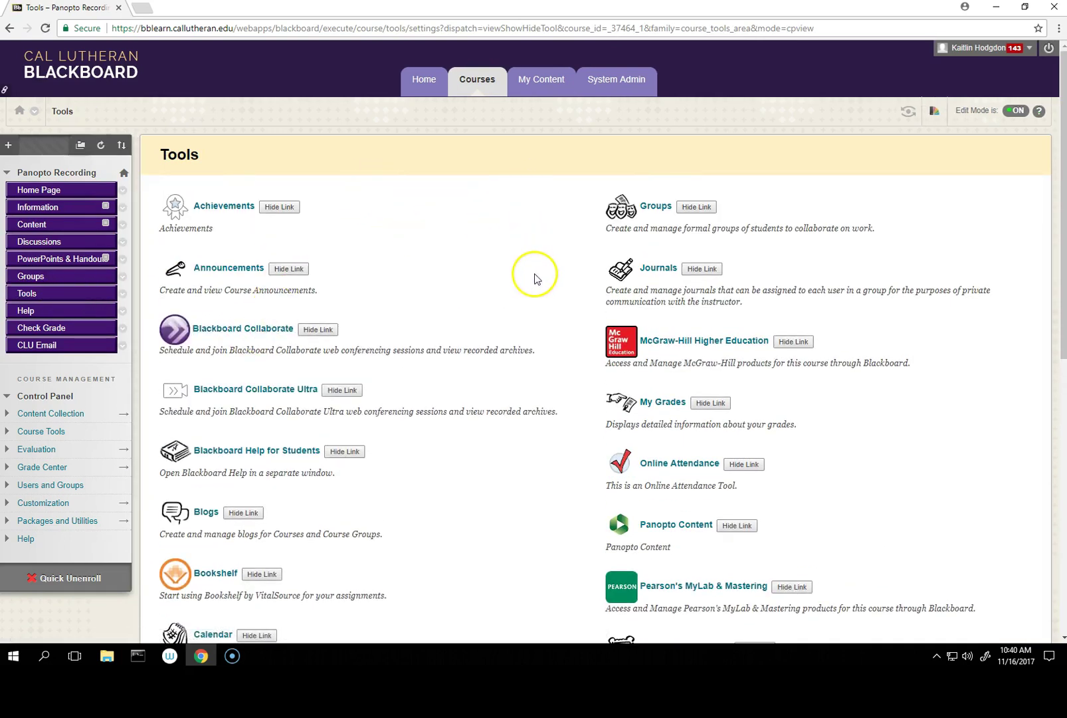
pyautogui.scroll(-1, 529, 337)
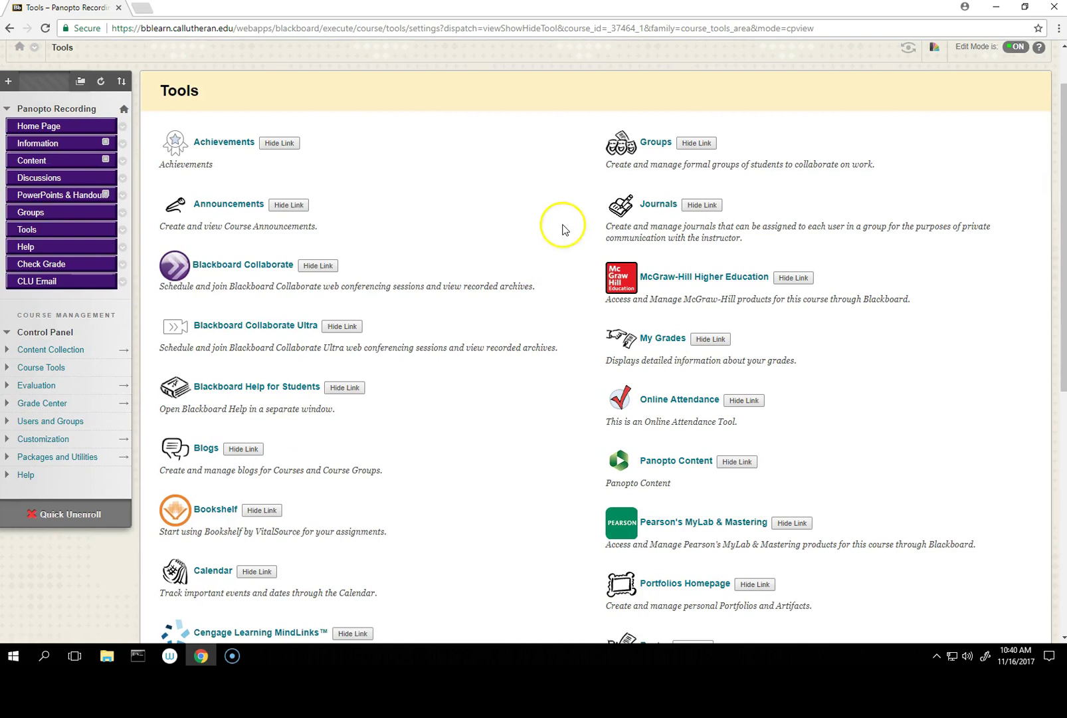
pyautogui.click(680, 468)
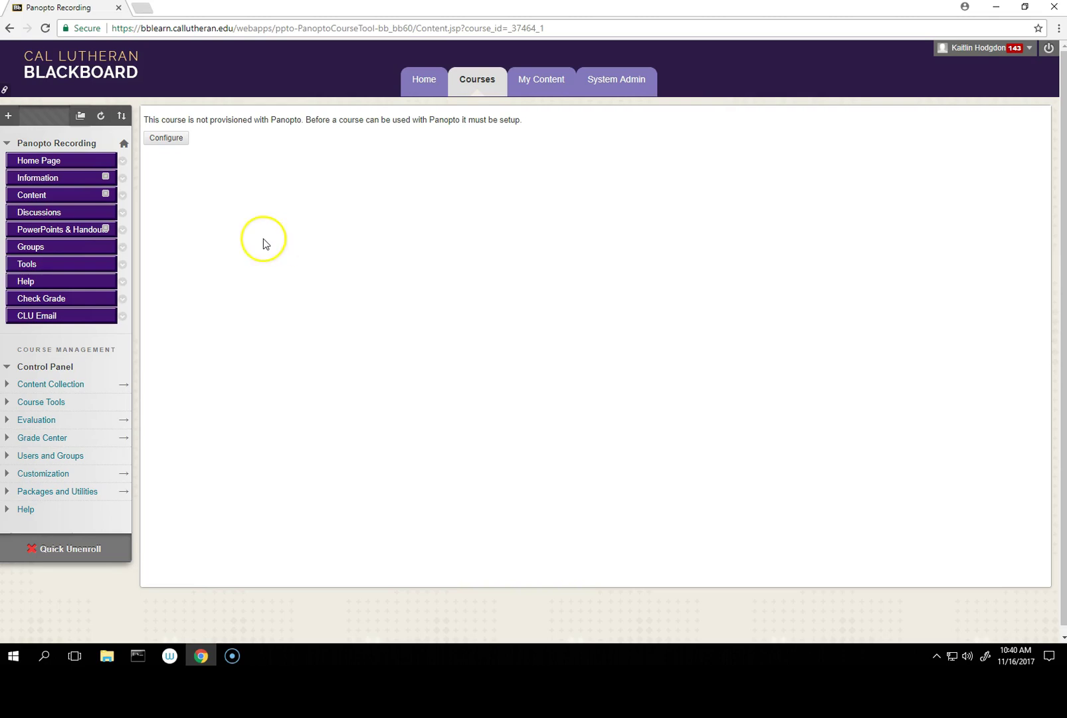
# Step: Add the Panopto Recording course to Panopto and accept the provisioning results
pyautogui.click(177, 141)
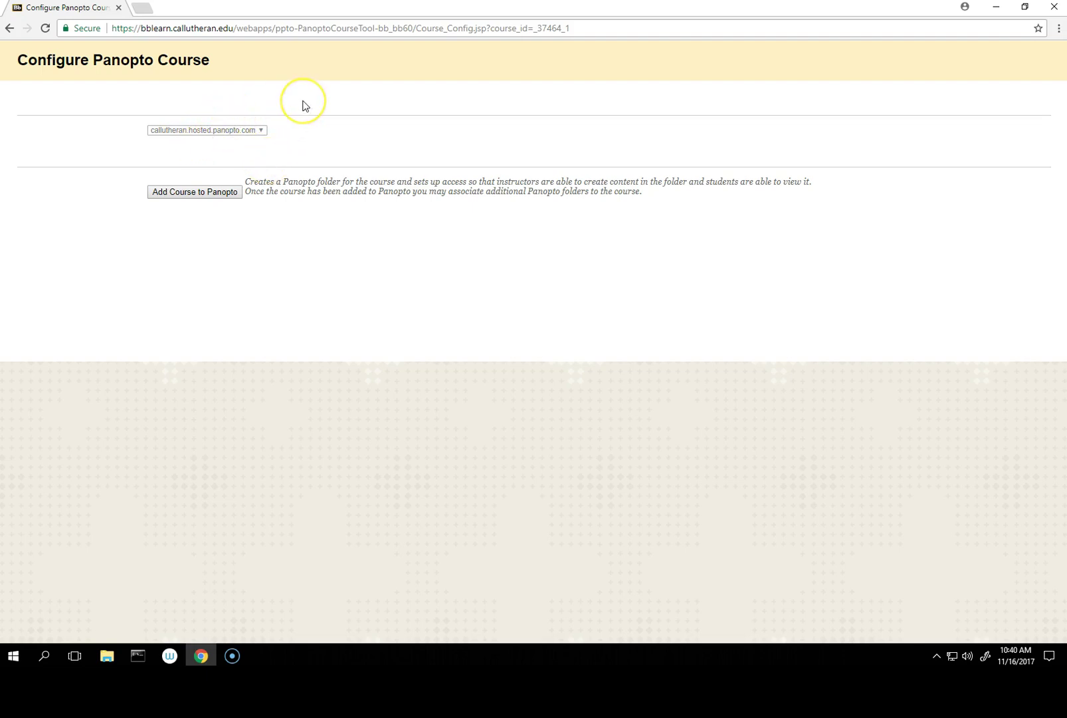
pyautogui.click(219, 198)
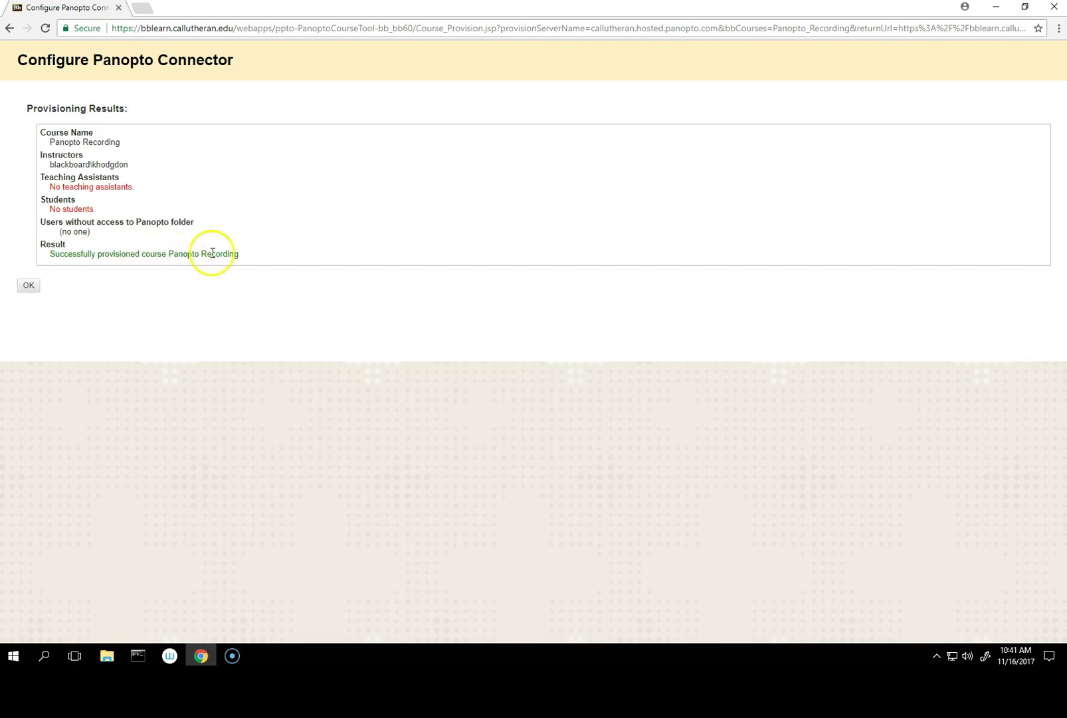
pyautogui.click(30, 288)
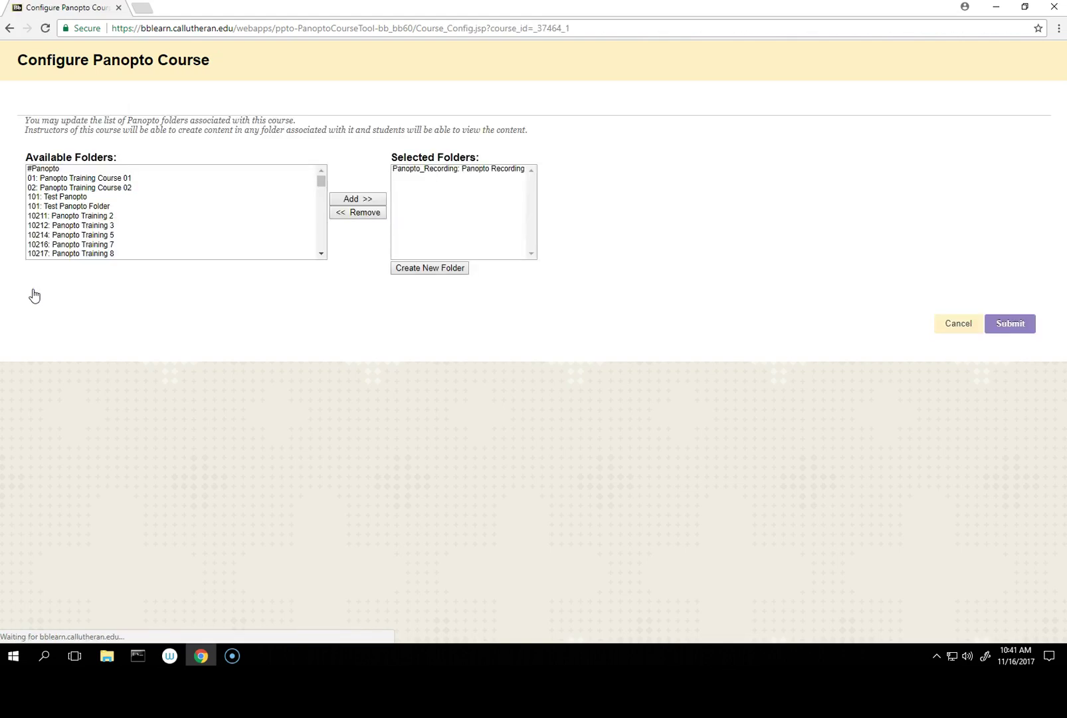
# Step: Link and unlink 101: Test Panopto Folder, keeping only Panopto_Recording, then submit
pyautogui.click(31, 293)
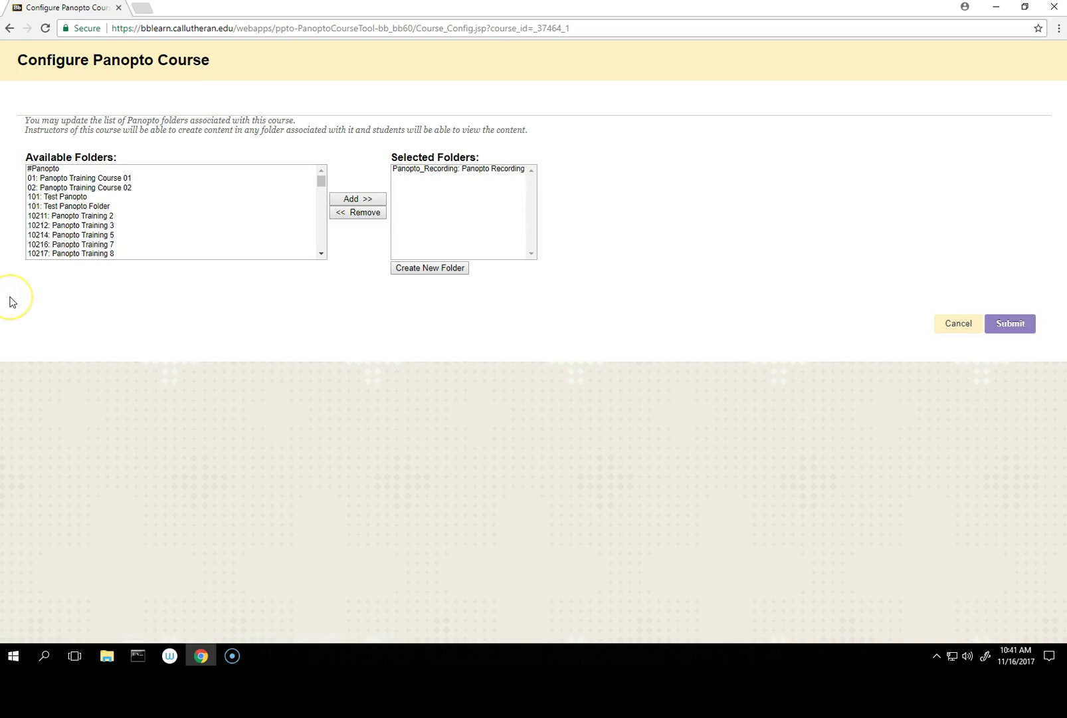
pyautogui.click(12, 297)
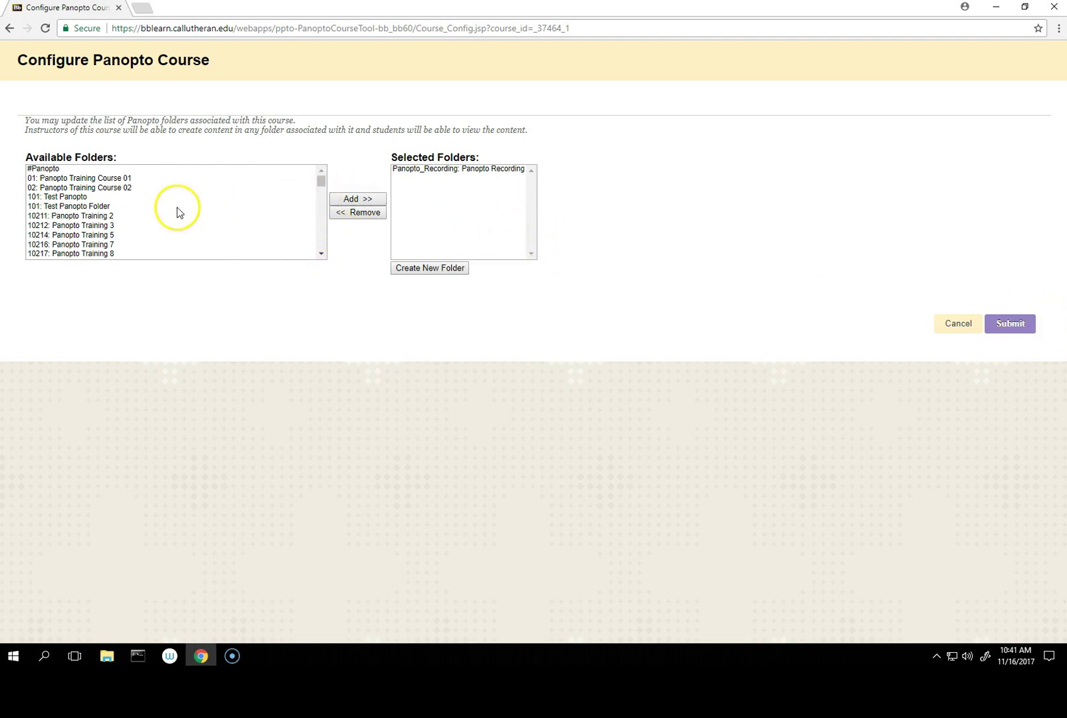
pyautogui.click(67, 206)
pyautogui.click(372, 199)
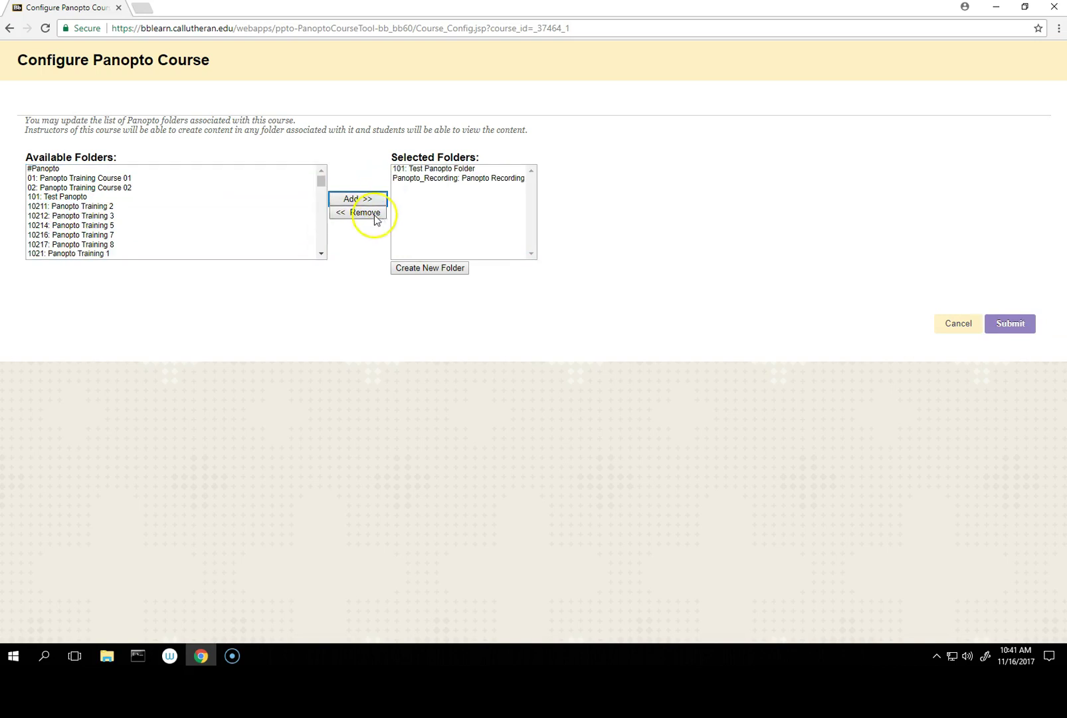
pyautogui.click(465, 168)
pyautogui.click(357, 212)
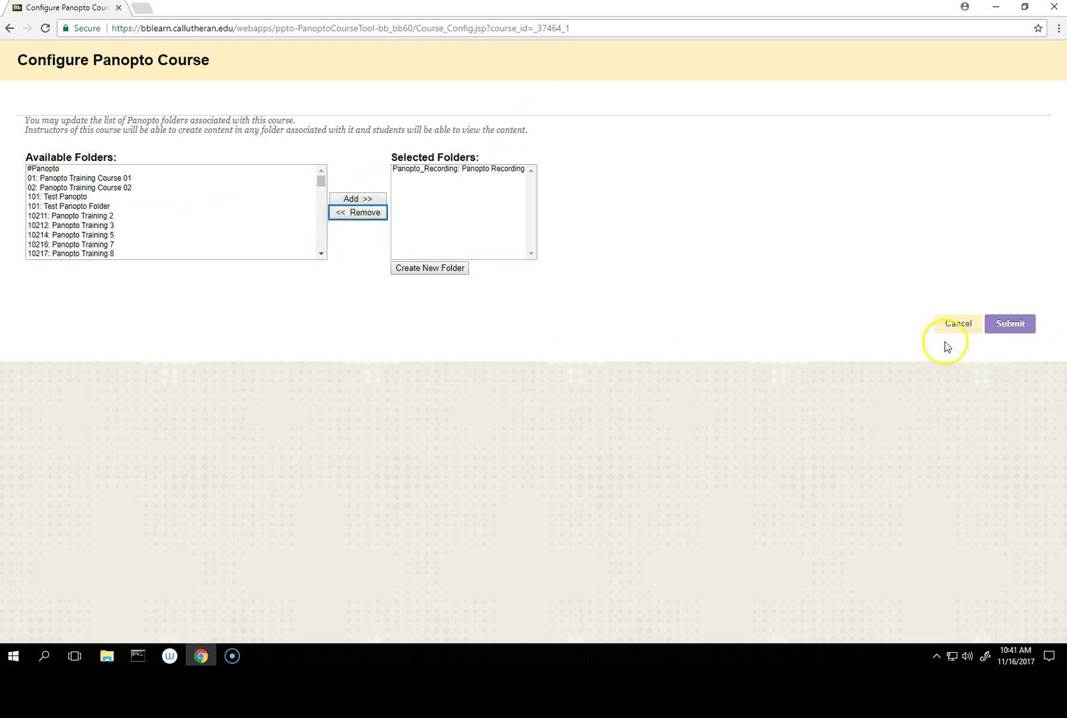
pyautogui.click(1012, 331)
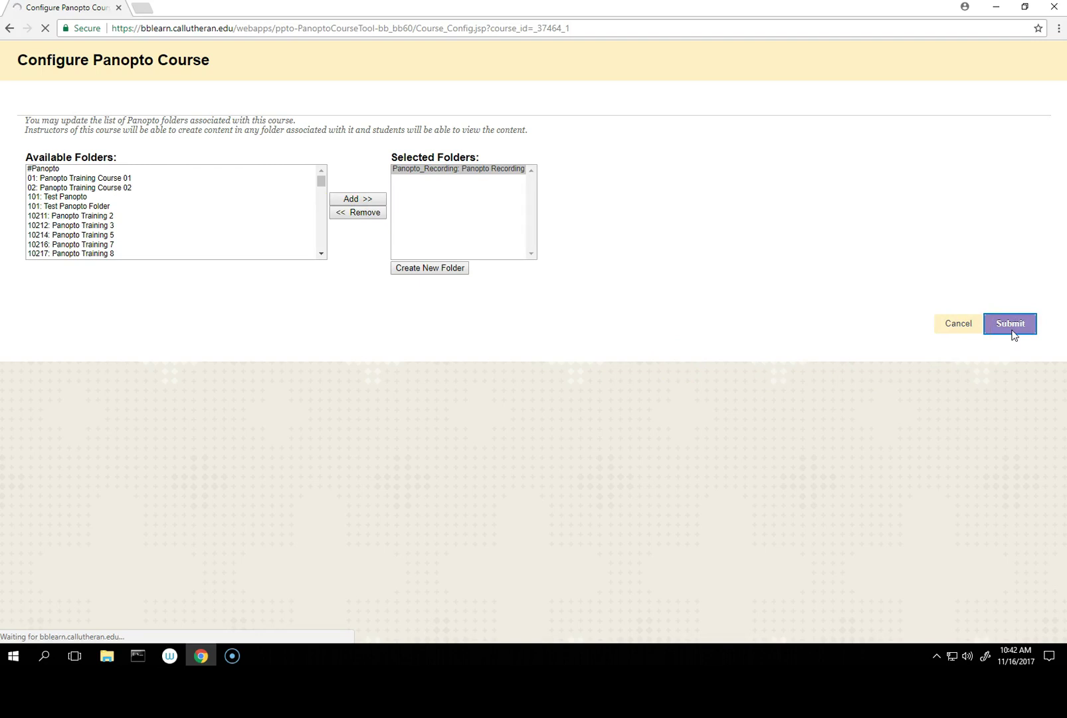
pyautogui.click(1014, 335)
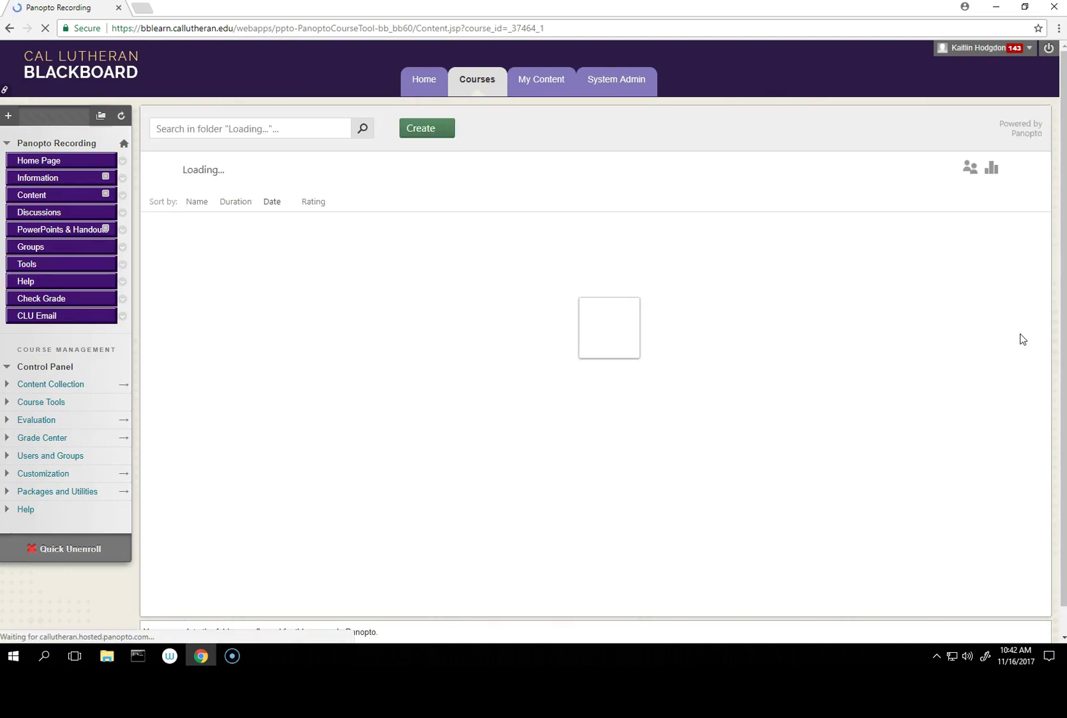
# Step: Load the empty Panopto_Recording folder in the embedded Panopto view
pyautogui.click(1013, 353)
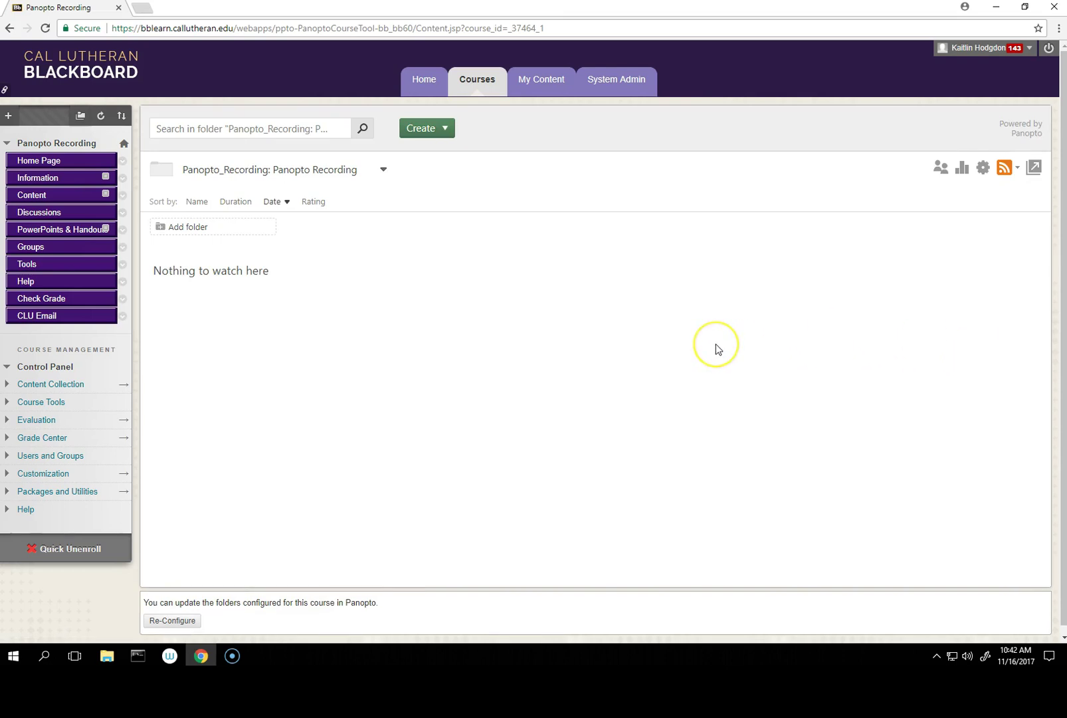
pyautogui.scroll(-1, 716, 344)
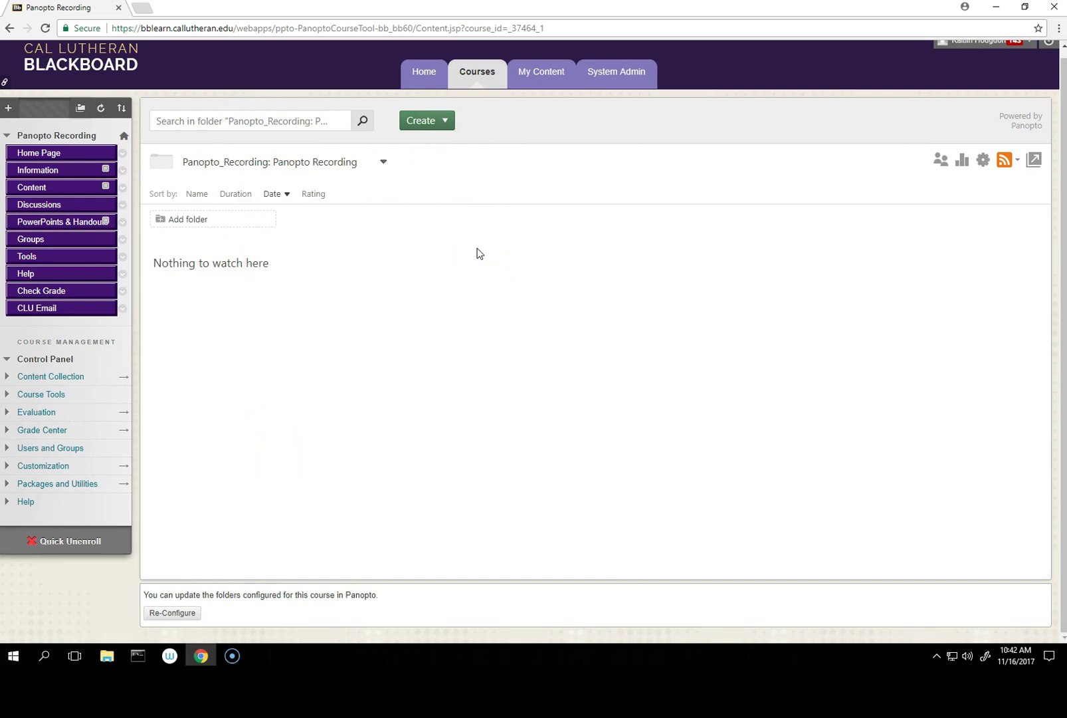
pyautogui.click(487, 247)
# Step: Open and dismiss the Create options, then bring up the Add Menu Item choices
pyautogui.click(442, 128)
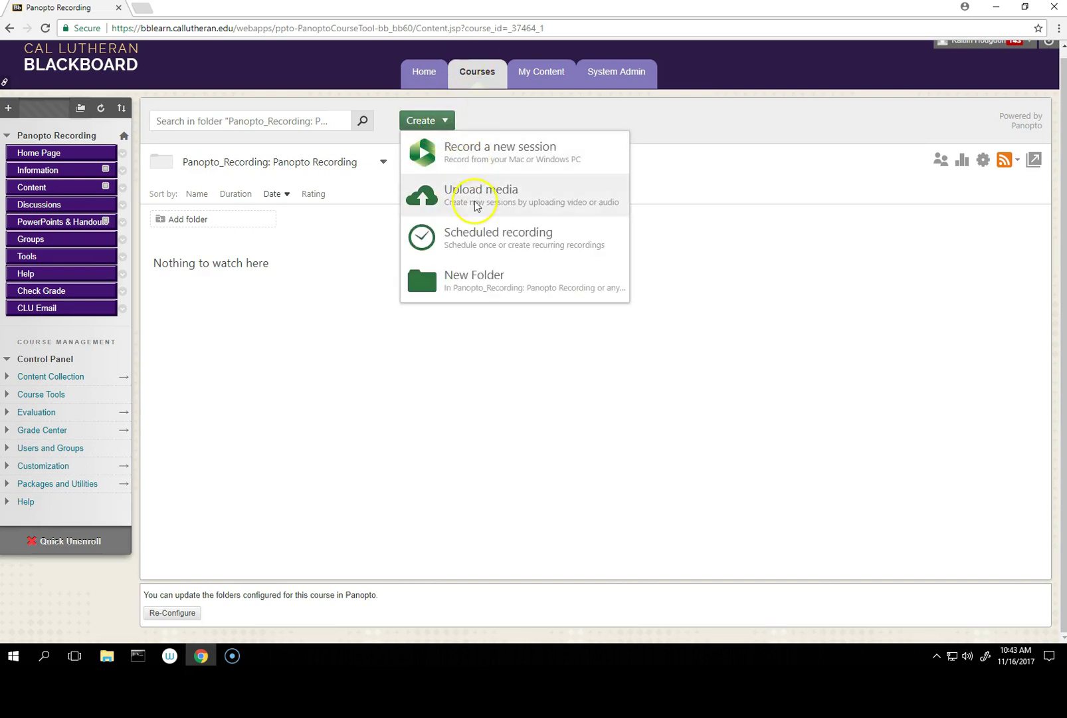
pyautogui.click(365, 268)
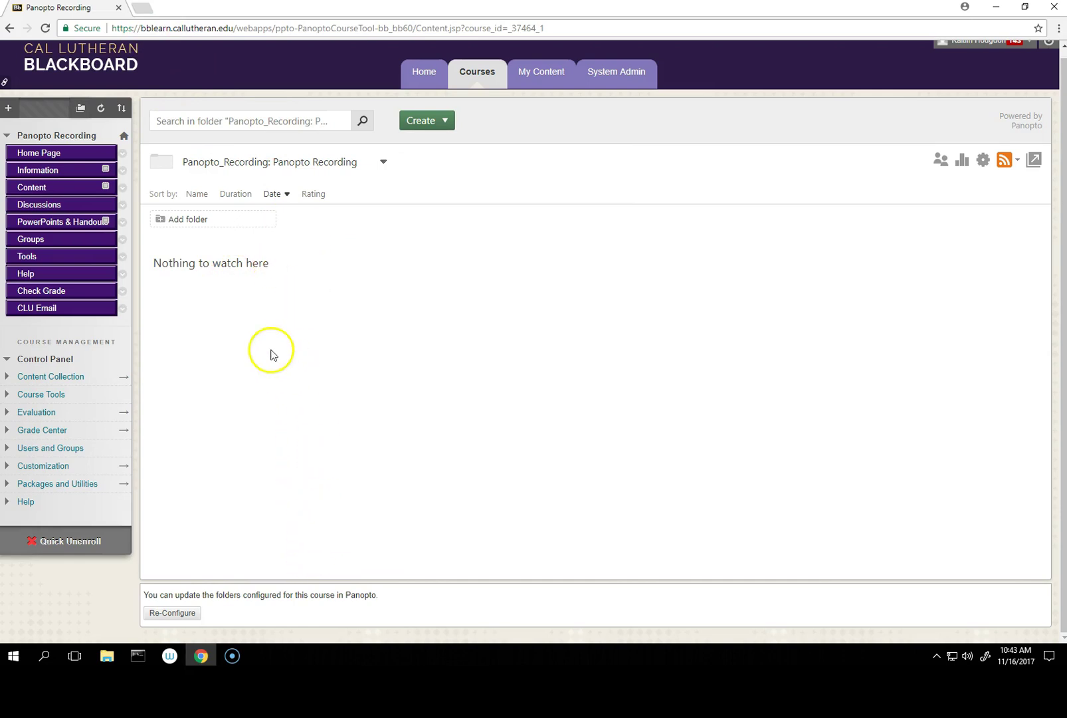
pyautogui.click(8, 108)
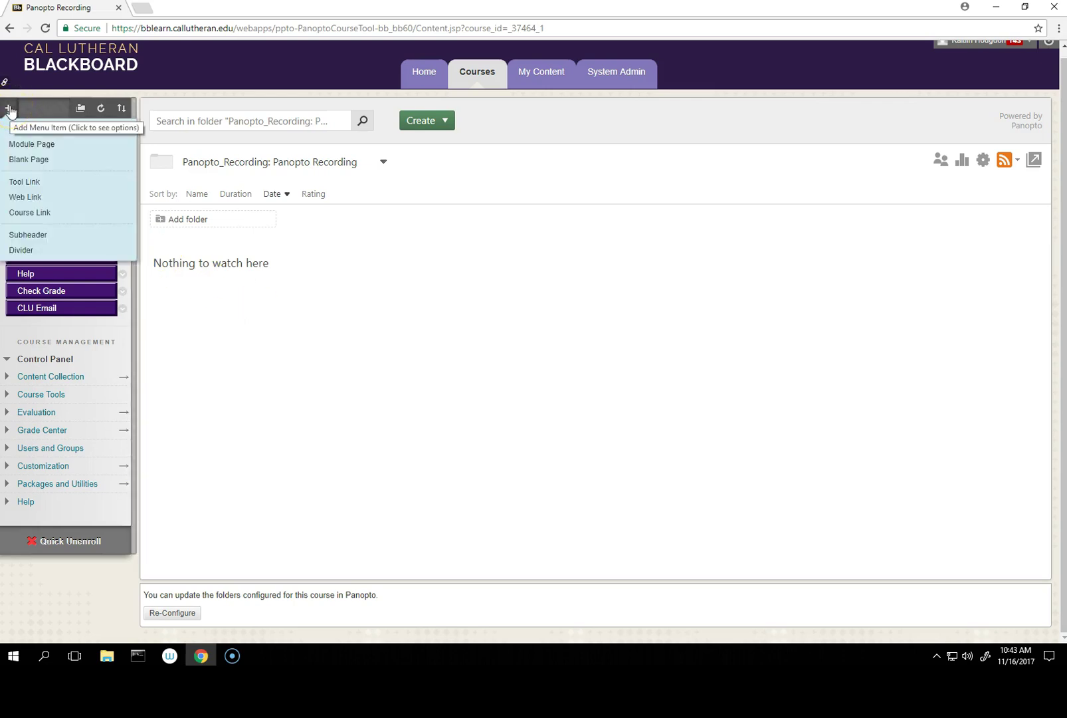
# Step: Add a course menu tool link named Panopto of type Panopto Course Tool Application
pyautogui.click(24, 181)
pyautogui.click(85, 147)
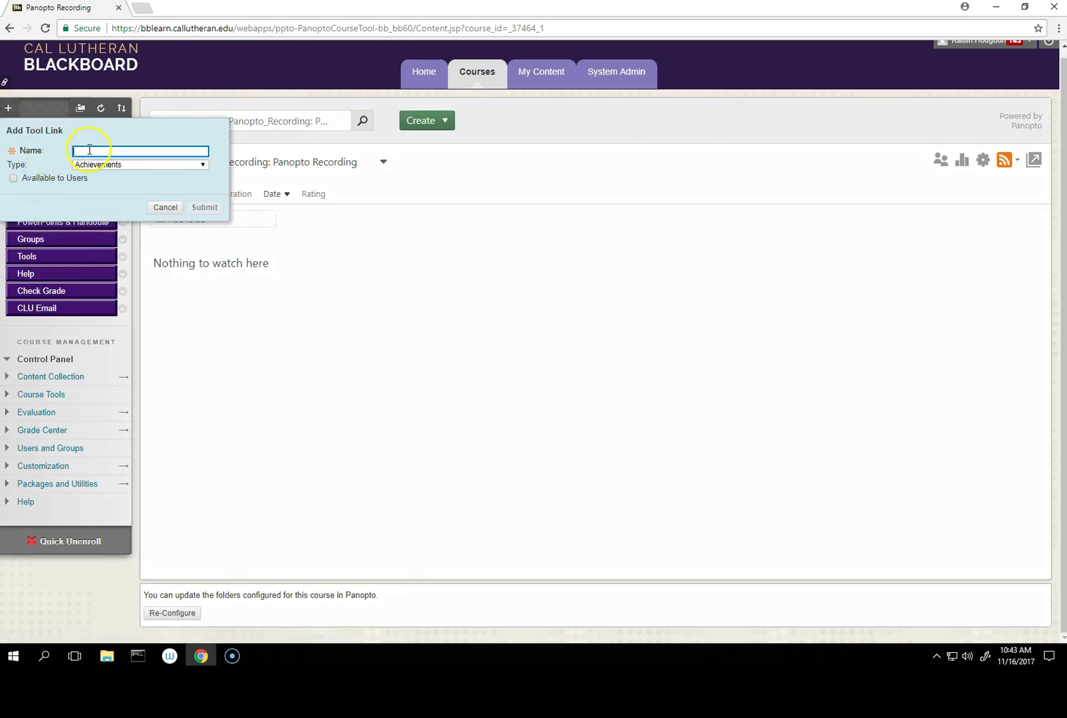
pyautogui.write('Panopto')
pyautogui.click(138, 166)
pyautogui.scroll(-2, 140, 200)
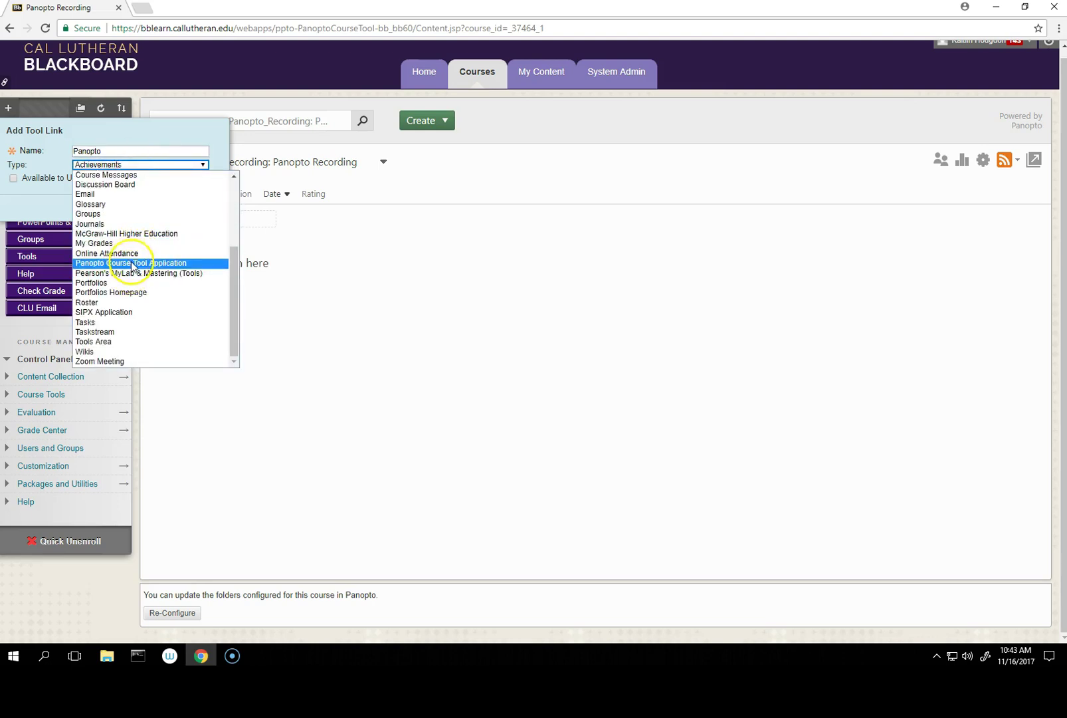
pyautogui.click(131, 263)
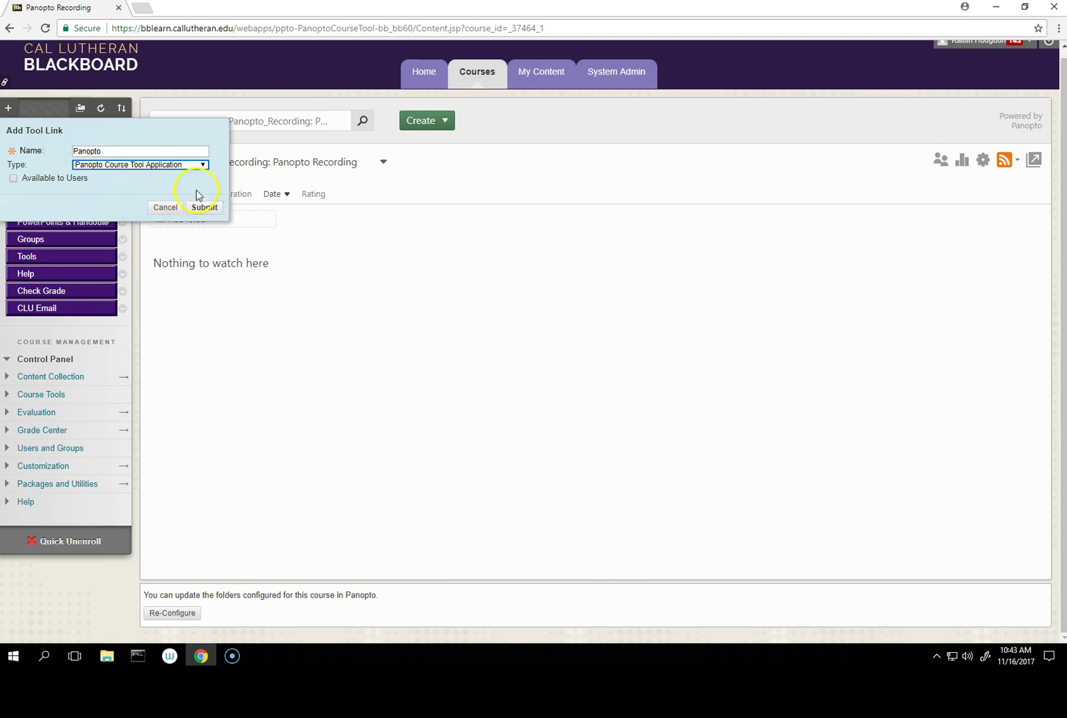
pyautogui.click(209, 209)
pyautogui.click(38, 331)
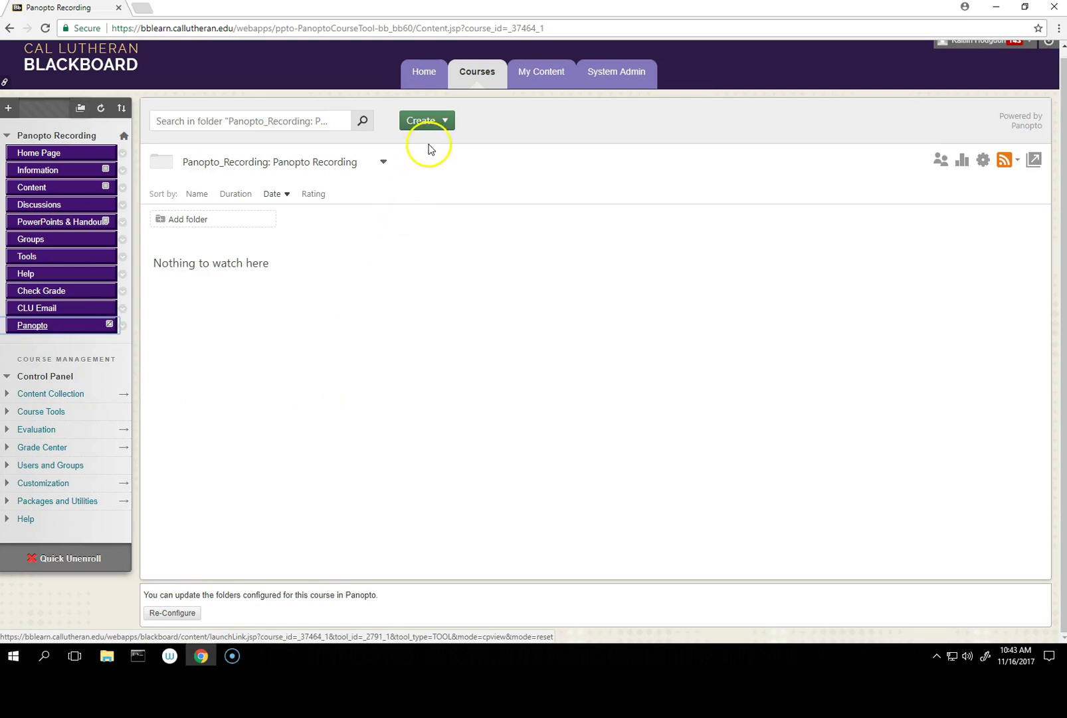
# Step: Start a new Panopto recording session and download the 64-bit Windows installer panoptorecorder.exe
pyautogui.click(442, 120)
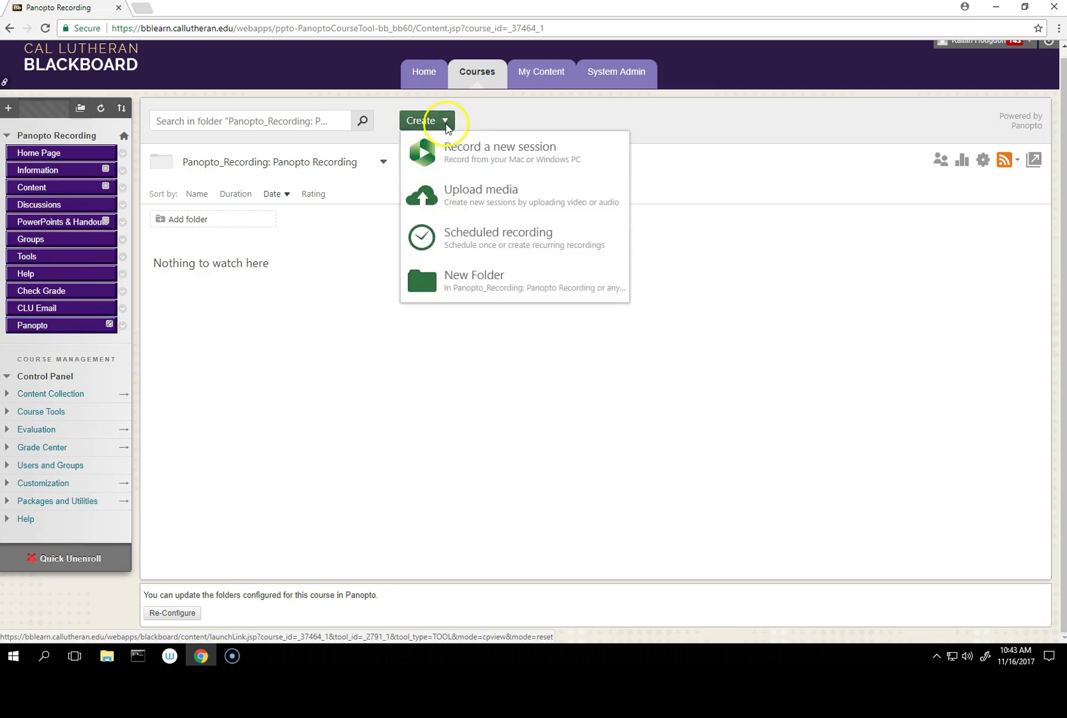
pyautogui.click(451, 151)
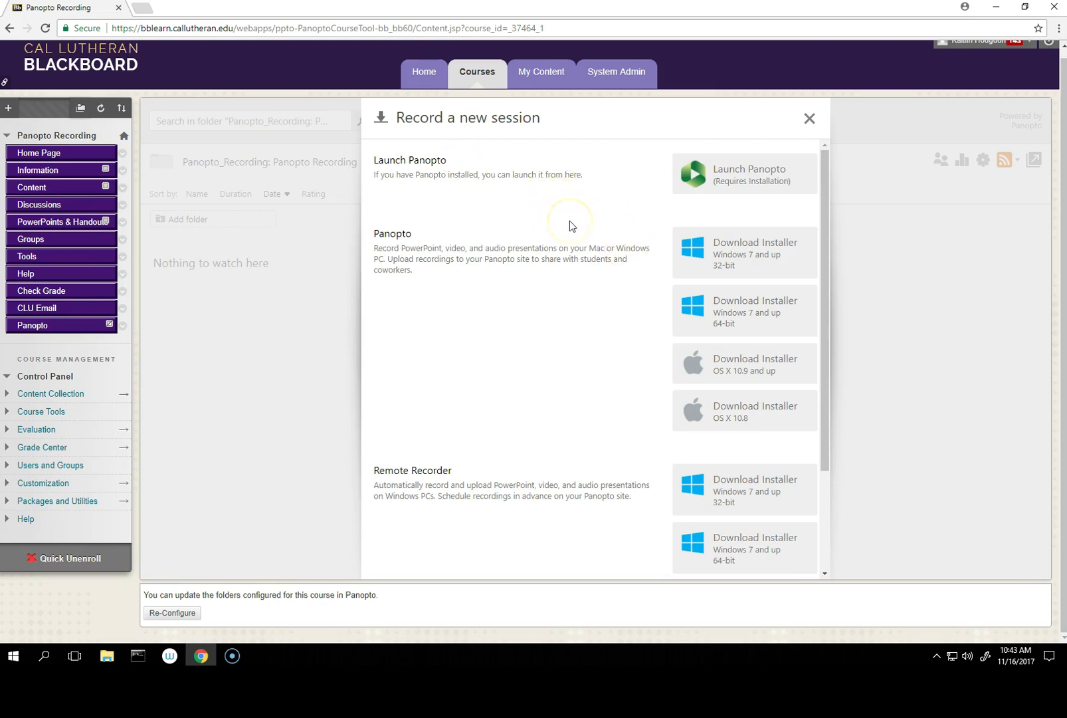
pyautogui.scroll(-3, 570, 221)
pyautogui.scroll(3, 570, 220)
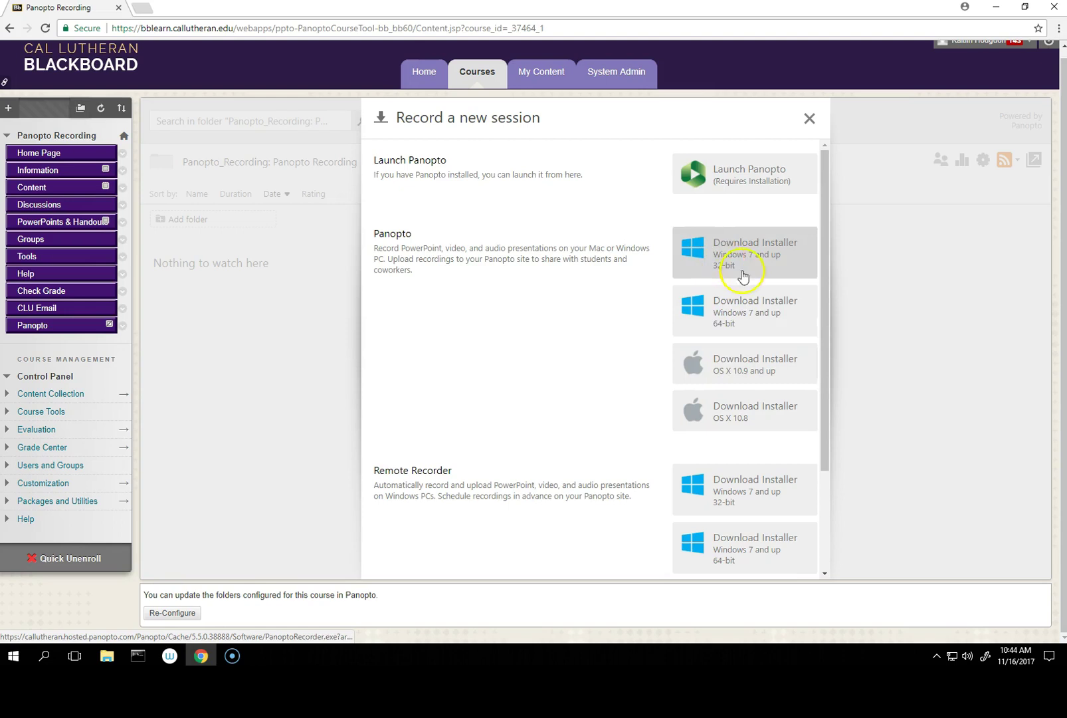
pyautogui.click(764, 326)
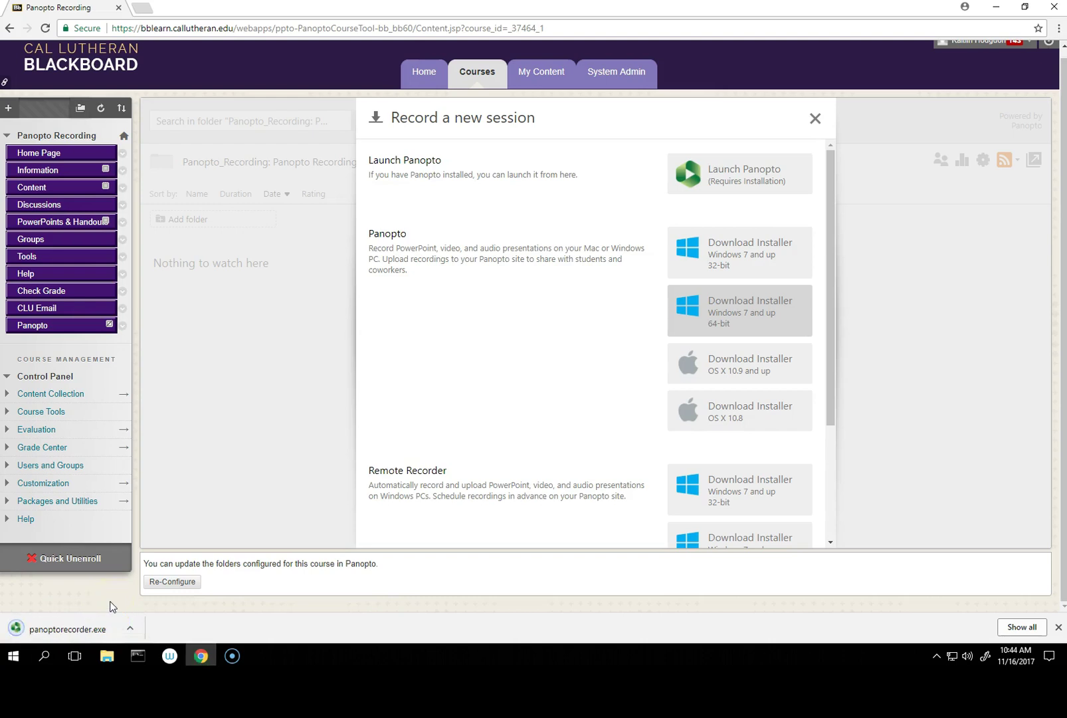
# Step: Try running panoptorecorder from Downloads and dismiss the Error 5 setup message
pyautogui.click(101, 631)
pyautogui.click(106, 654)
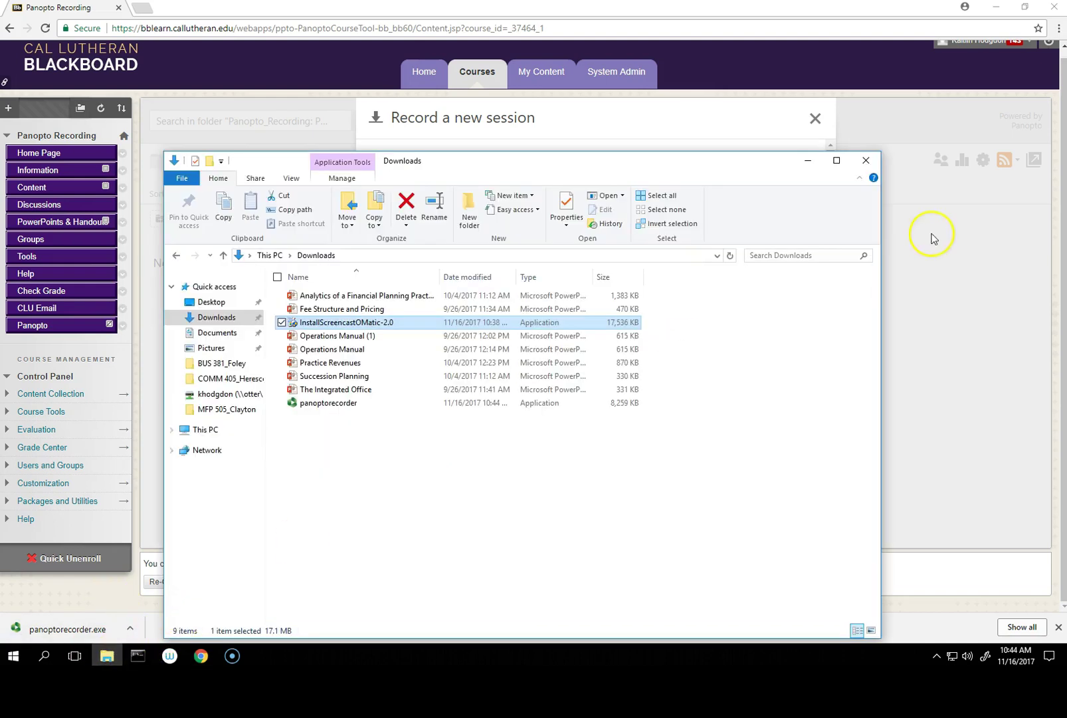
pyautogui.doubleClick(331, 405)
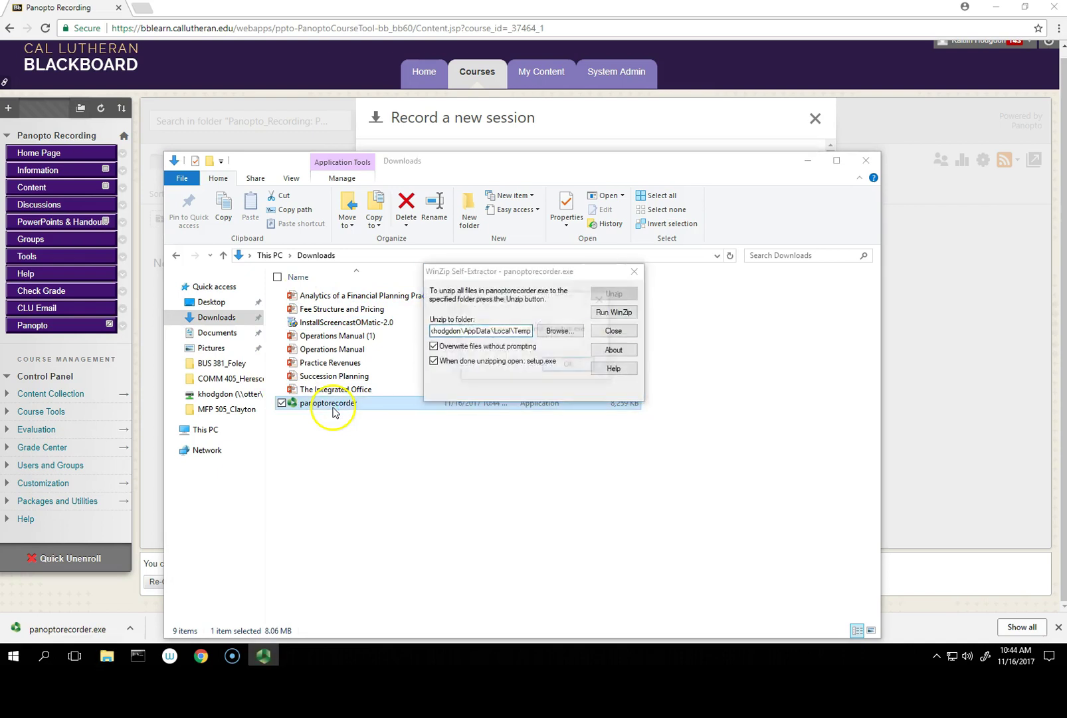
pyautogui.click(570, 365)
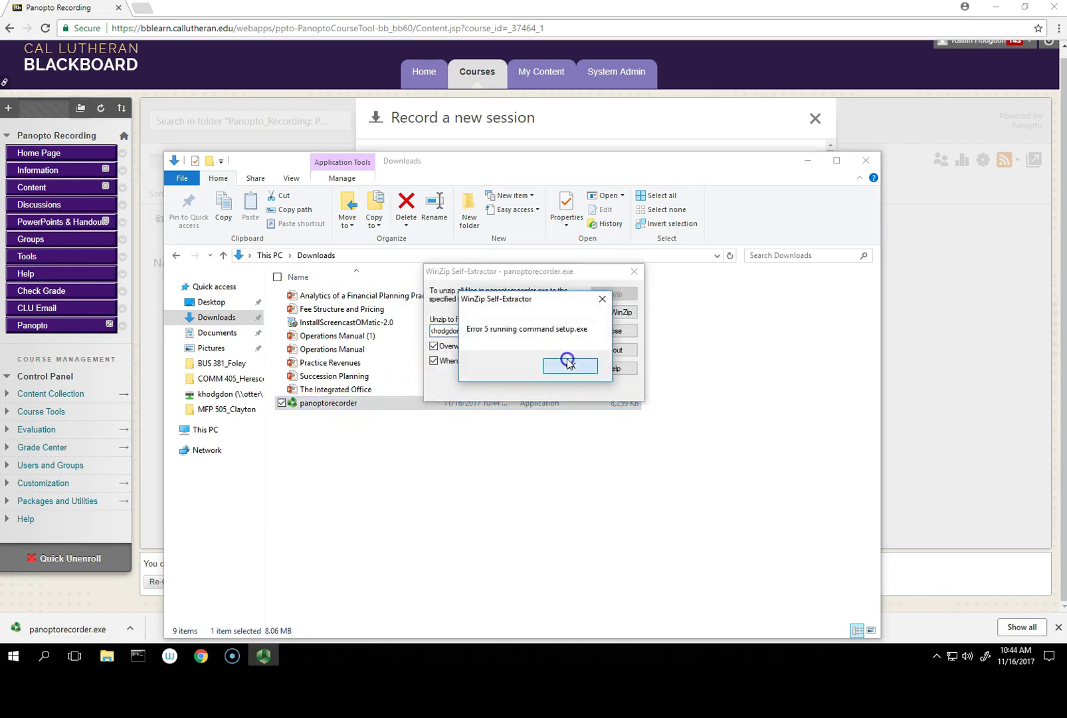
# Step: Extract panoptorecorder with 7-Zip to the Desktop and close the finished report
pyautogui.rightClick(322, 405)
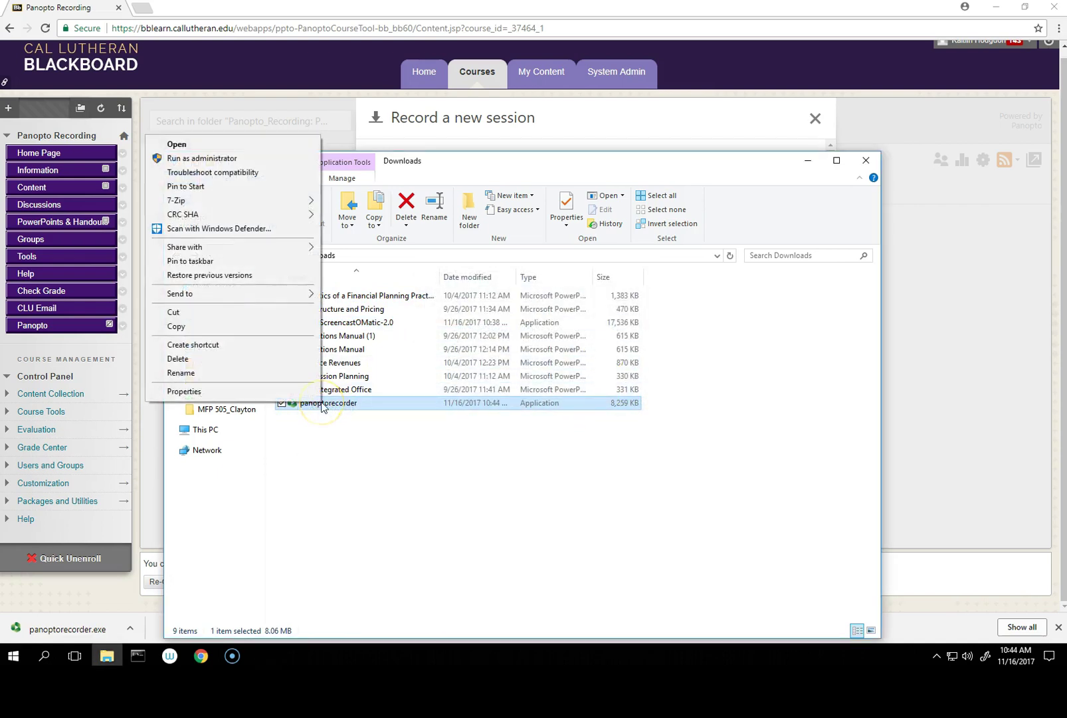
pyautogui.moveTo(305, 201)
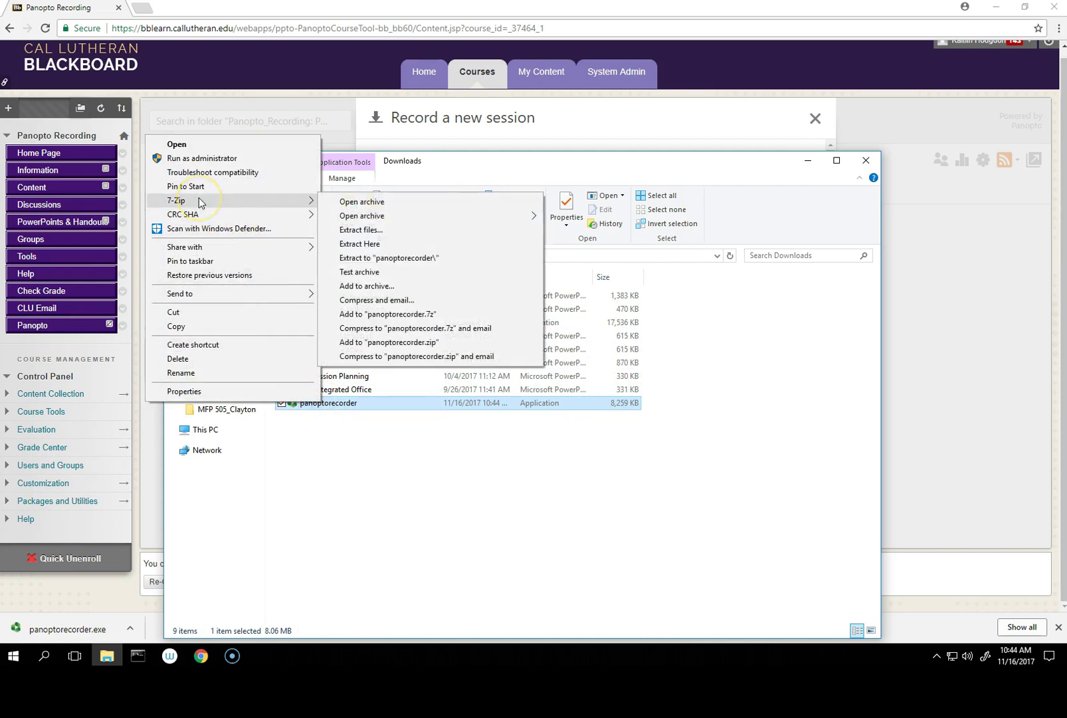
pyautogui.click(391, 229)
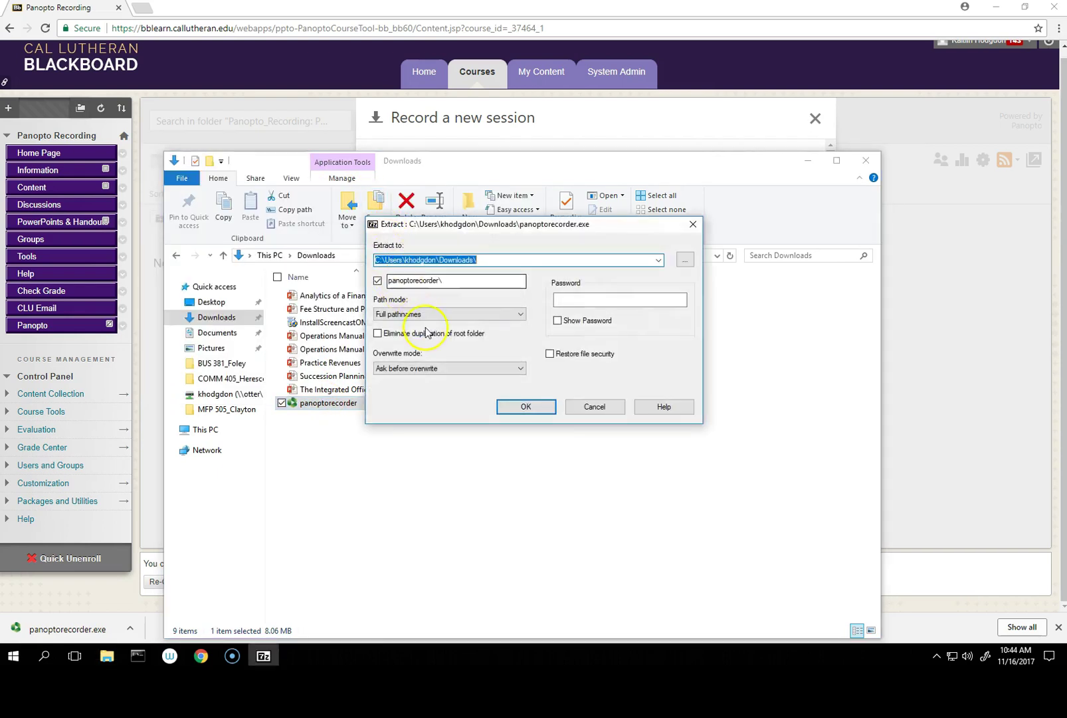
pyautogui.click(685, 258)
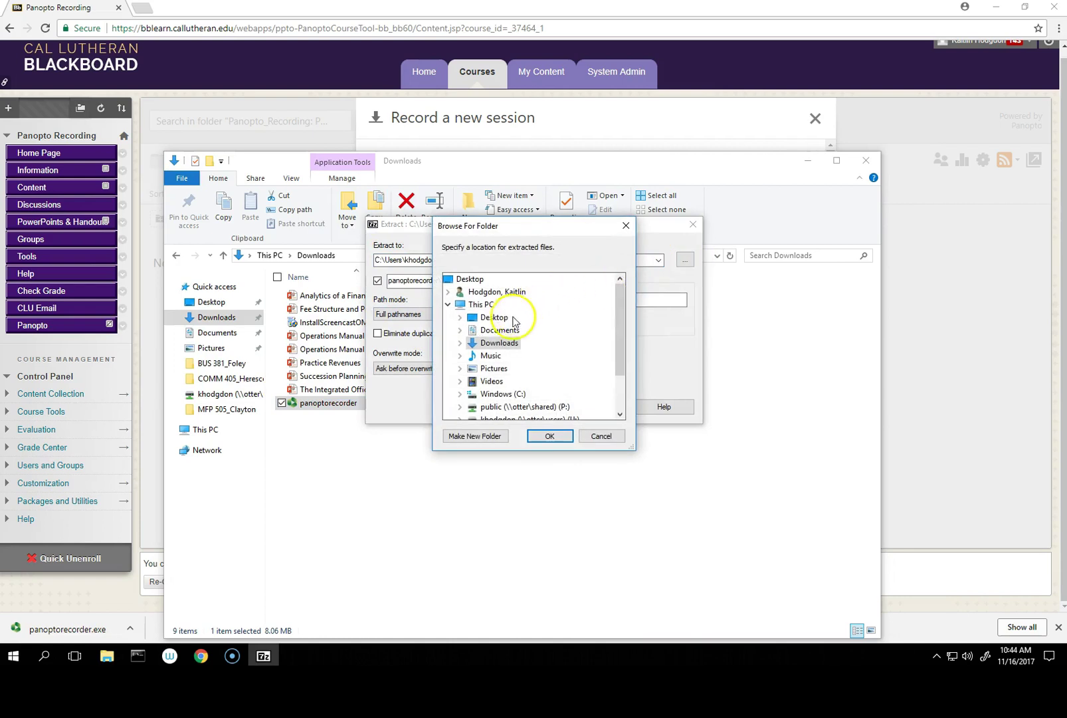
pyautogui.click(494, 319)
pyautogui.click(549, 436)
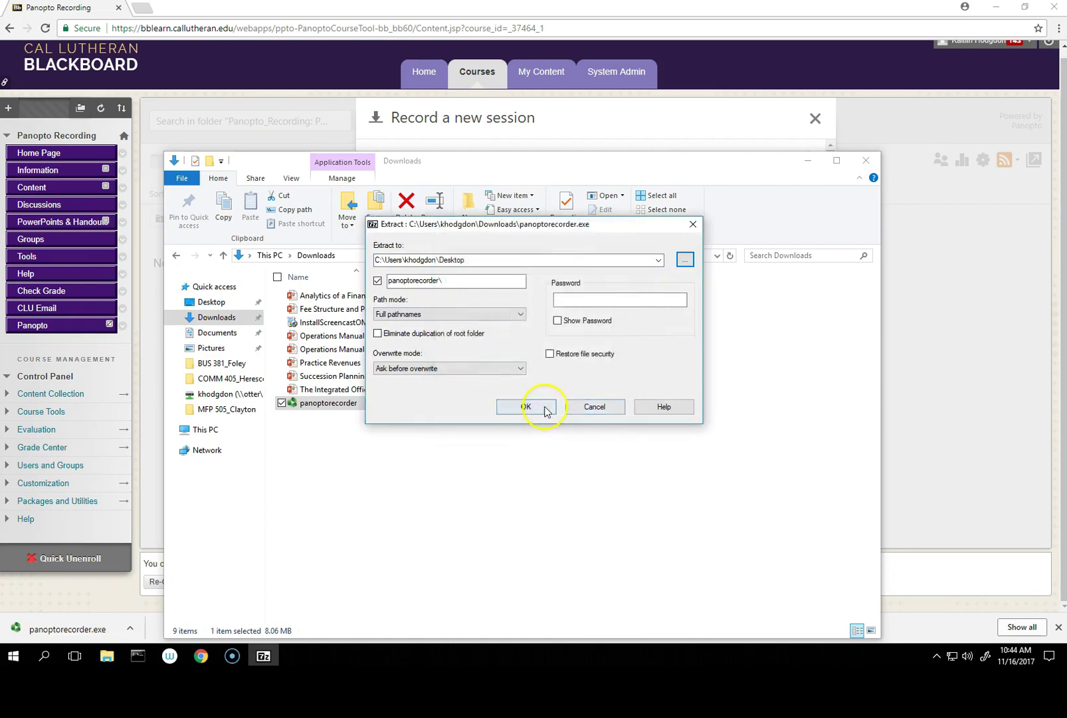
pyautogui.click(541, 409)
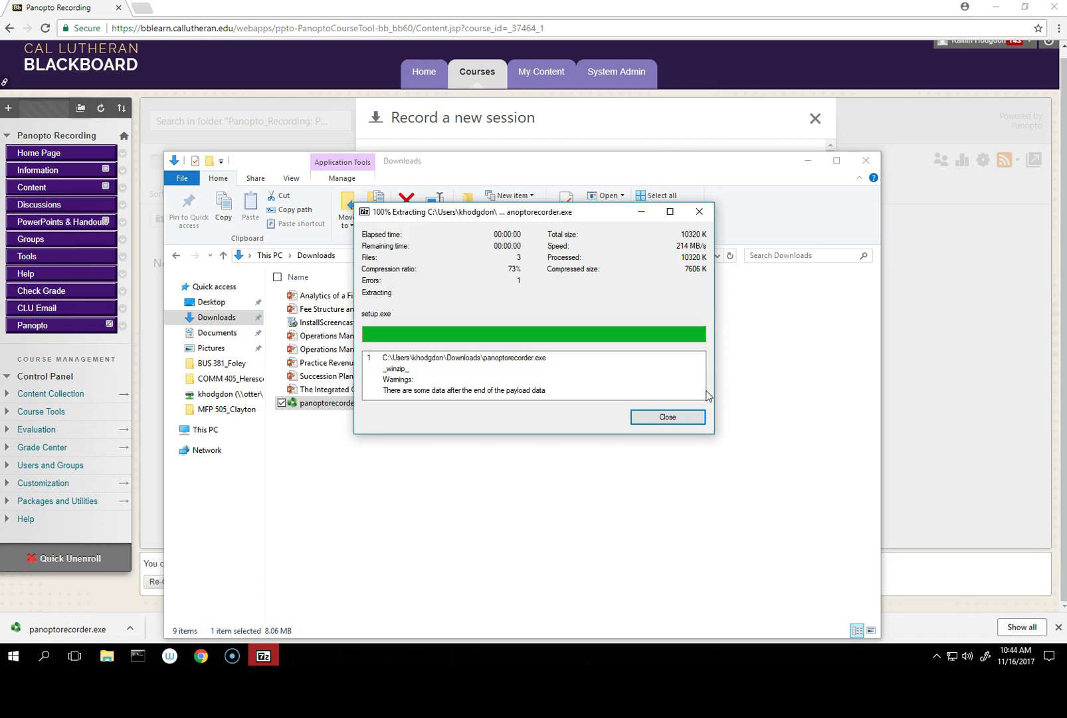
pyautogui.click(669, 417)
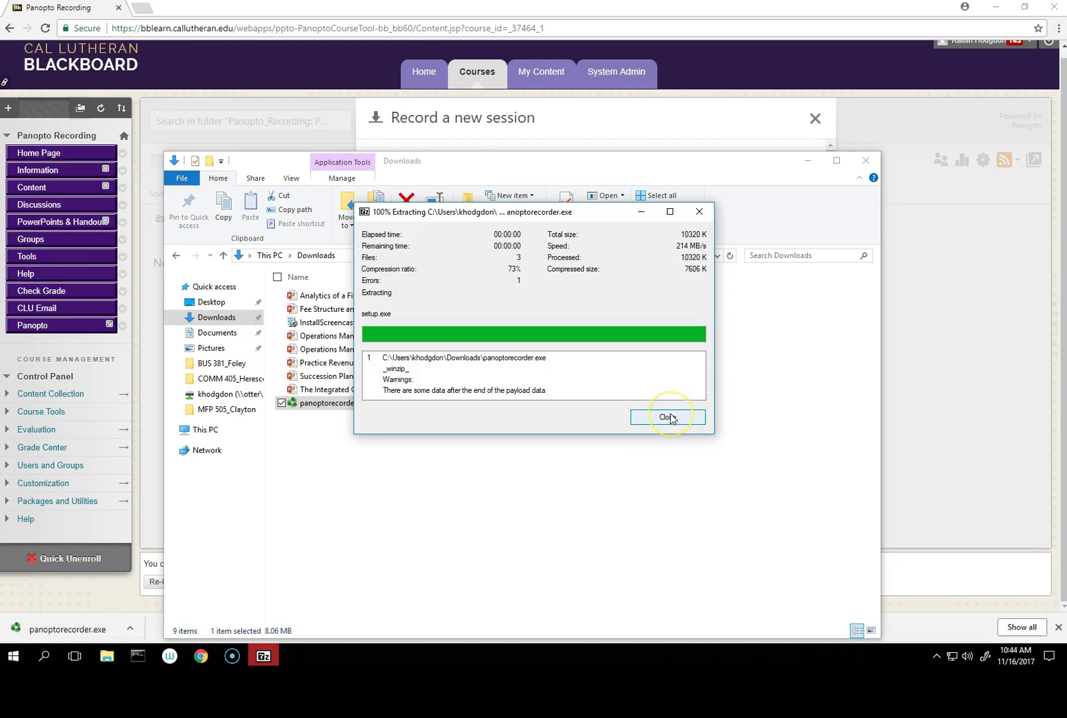
# Step: Run setup from the Desktop panoptorecorder folder and install Panopto 5.5.0.37019 with default folders
pyautogui.click(210, 302)
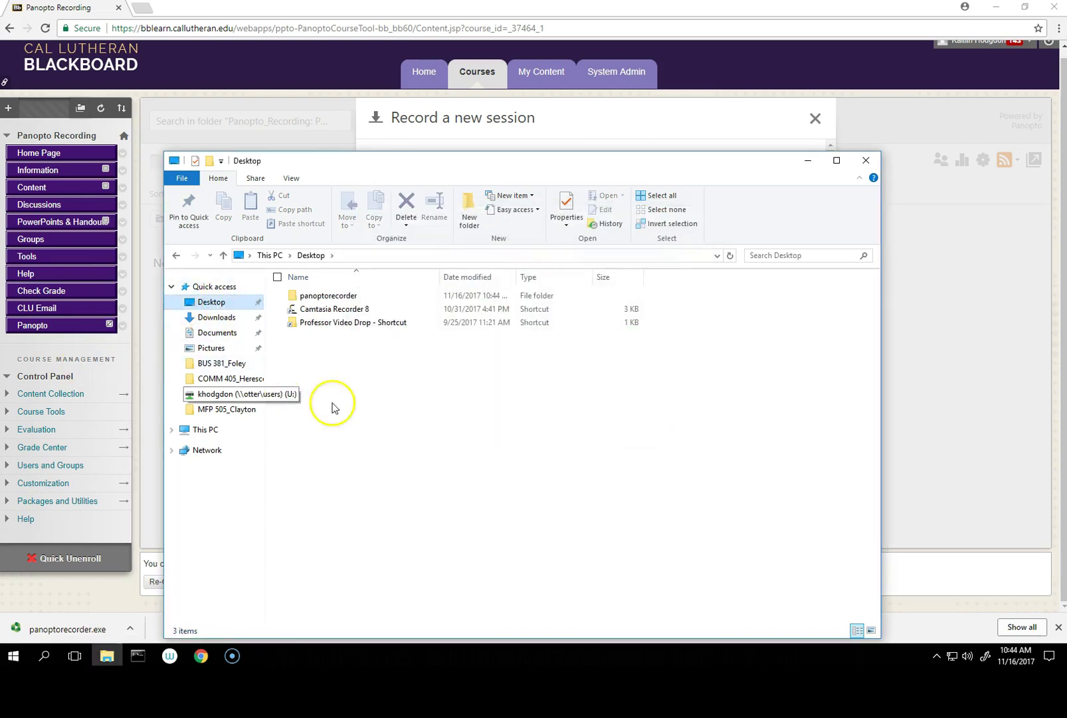
pyautogui.doubleClick(344, 299)
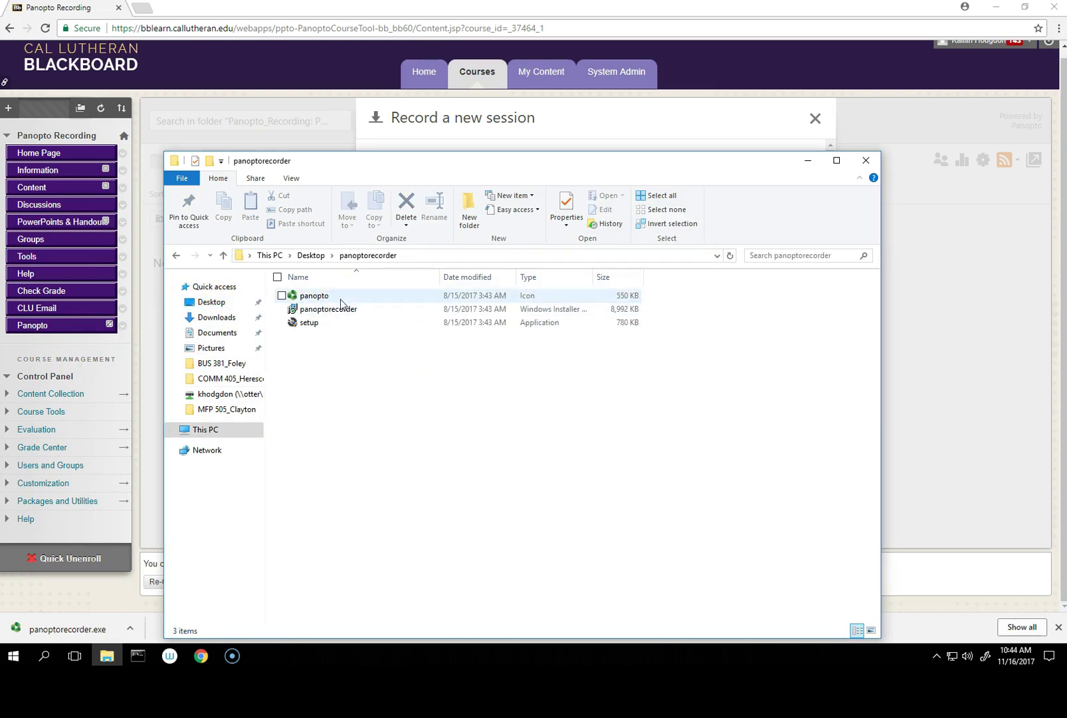
pyautogui.doubleClick(331, 323)
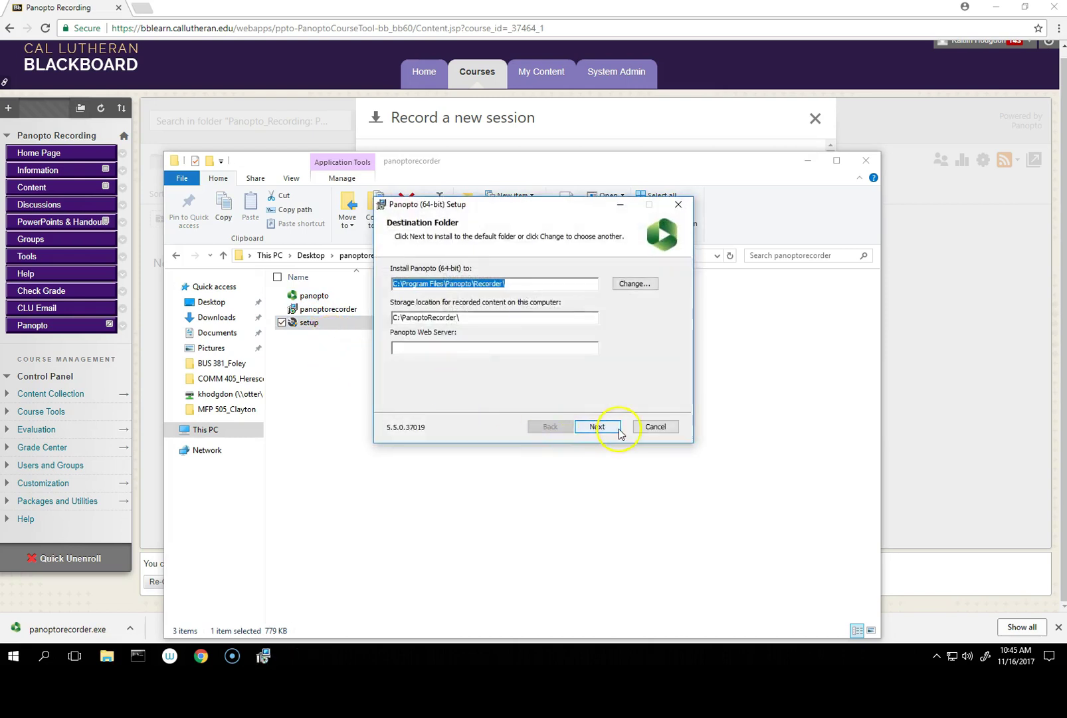
pyautogui.click(620, 433)
pyautogui.click(605, 429)
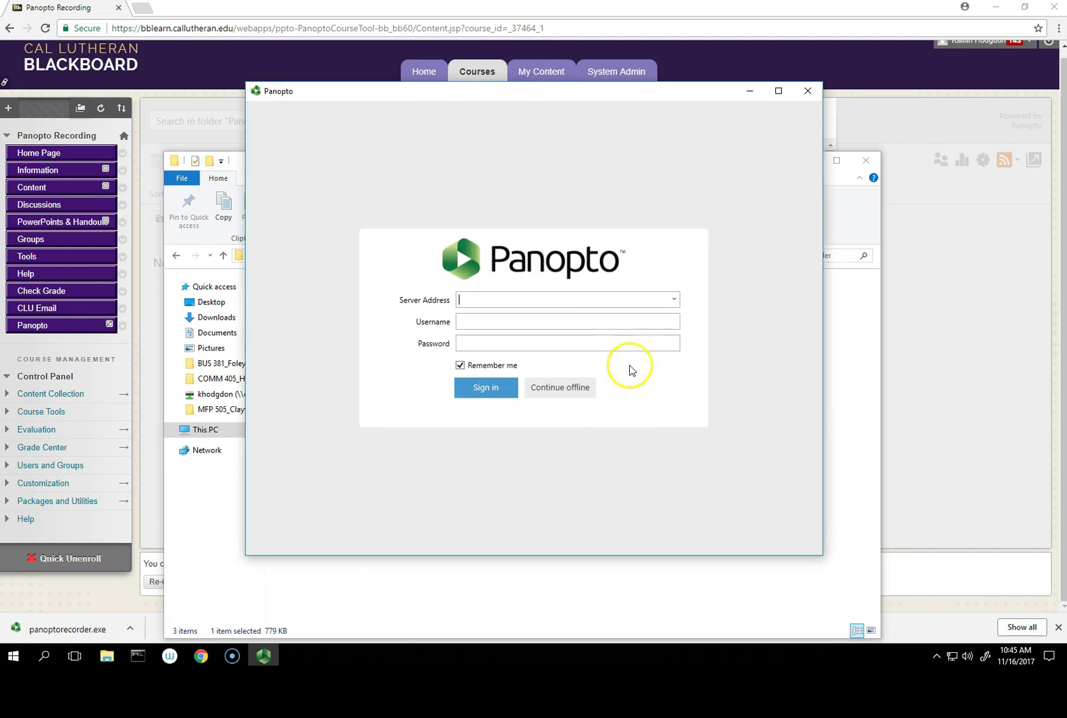
# Step: Enter and save callutheran.hosted.panopto.com as the recorder's server address
pyautogui.click(674, 300)
pyautogui.click(674, 300)
pyautogui.click(532, 300)
pyautogui.write('callutheran.hosted.panopto.com')
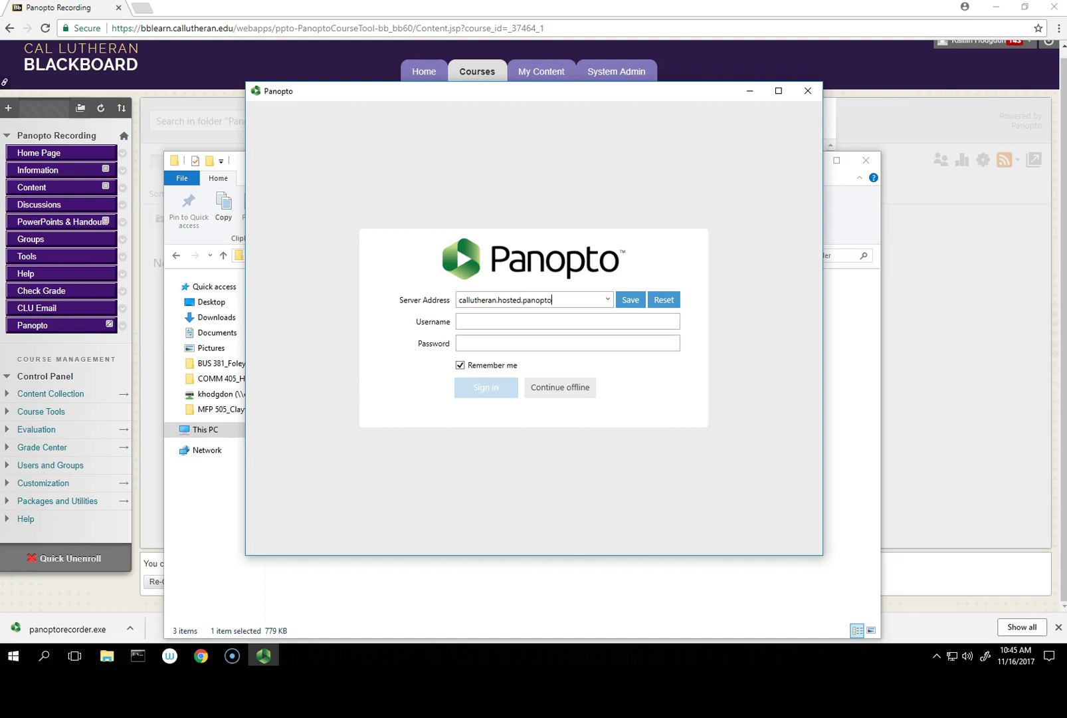
pyautogui.click(630, 300)
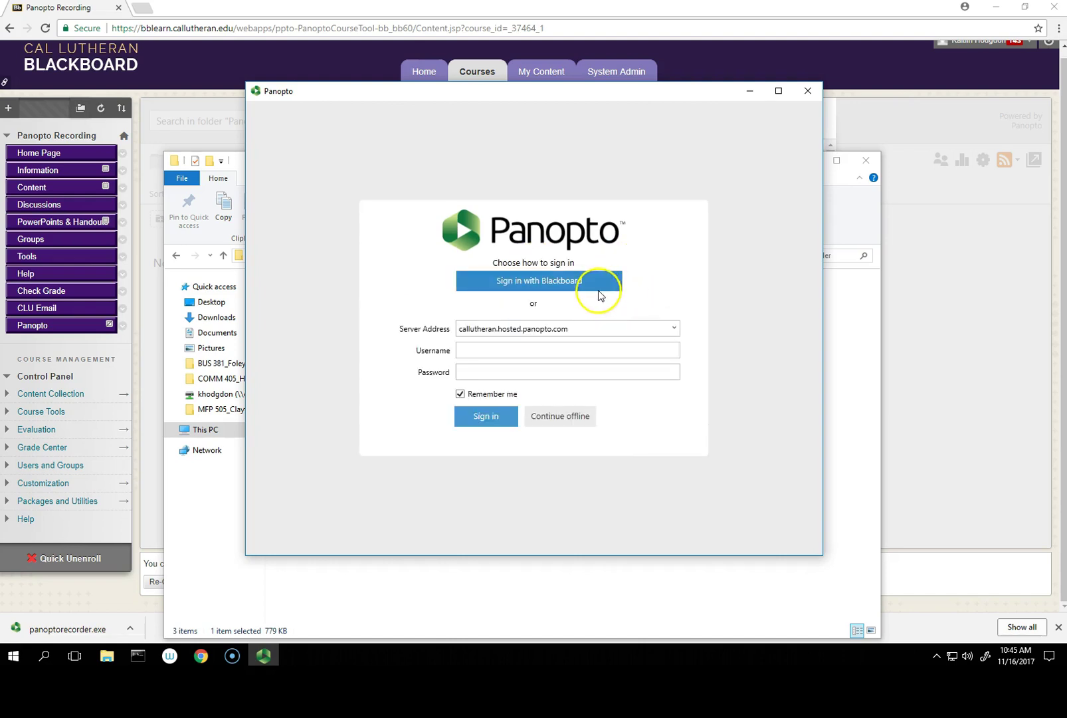
# Step: Sign in with Blackboard using the MyCLU username and password, declining to save the password
pyautogui.click(593, 288)
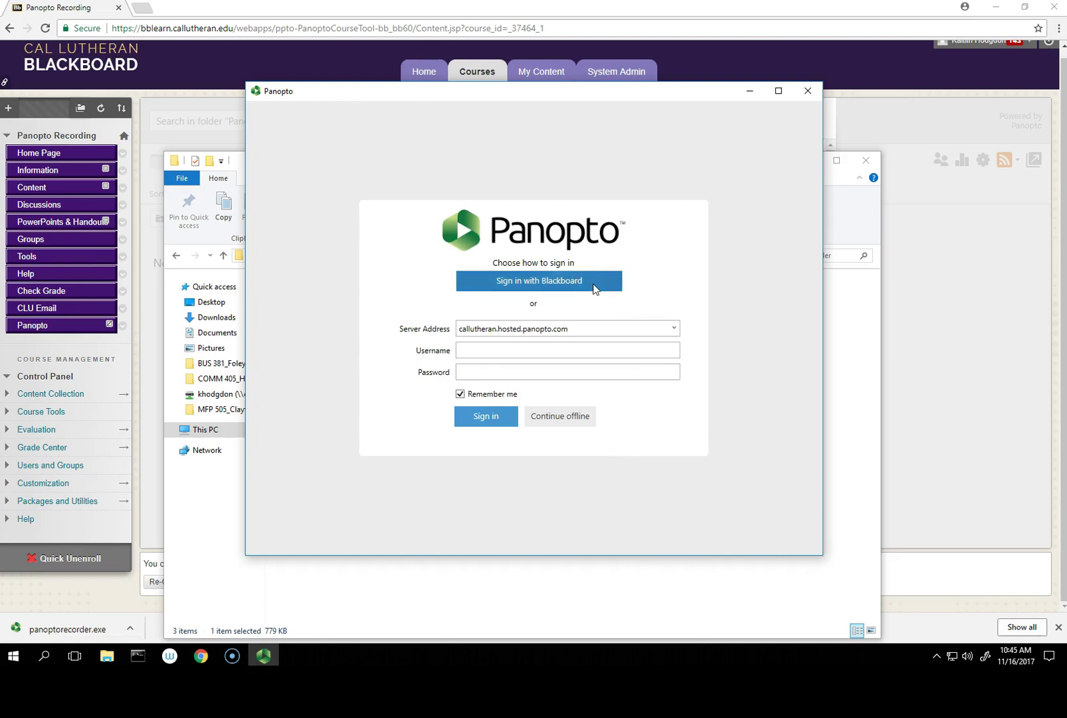
pyautogui.click(514, 325)
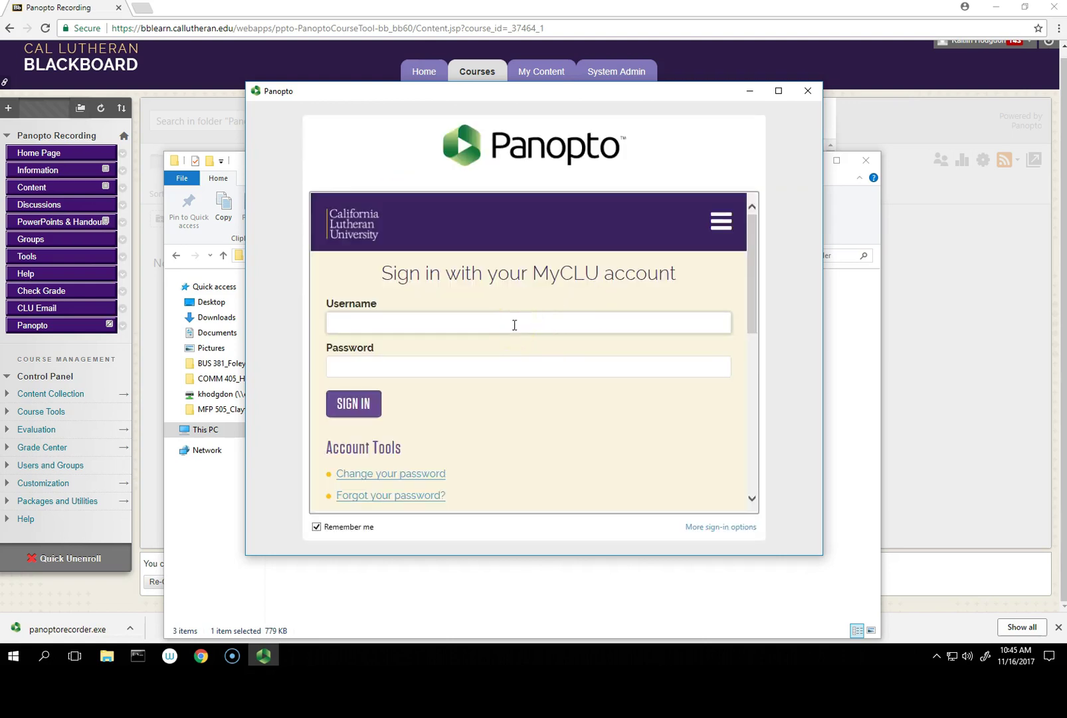
pyautogui.click(514, 324)
pyautogui.press('Tab')
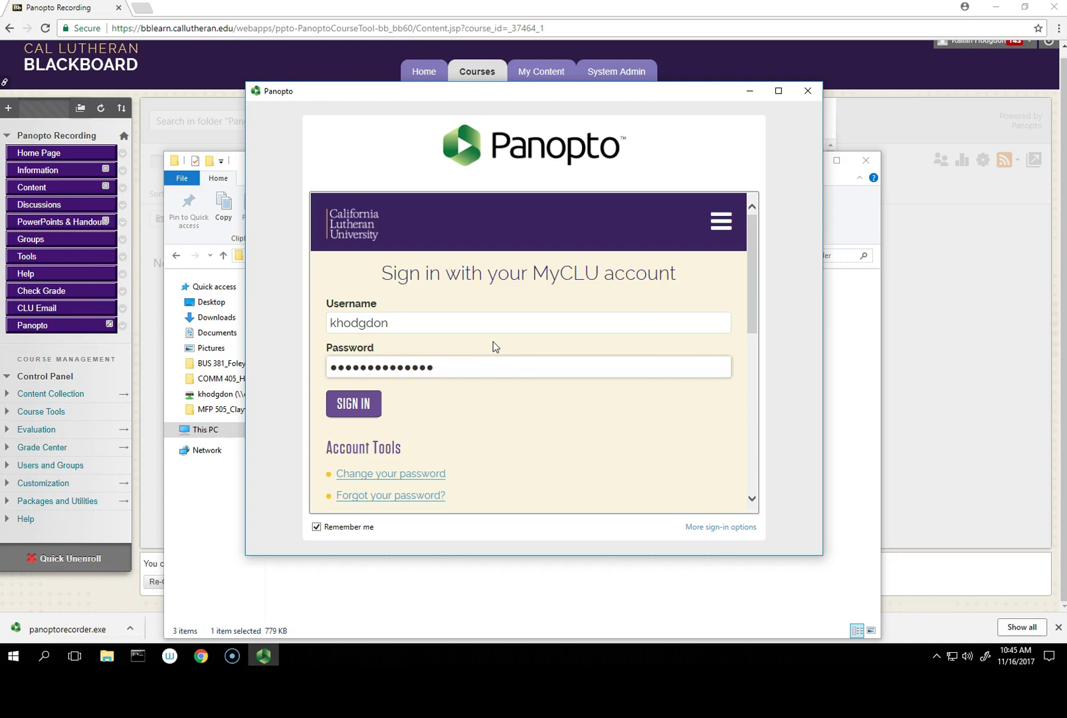
pyautogui.click(352, 403)
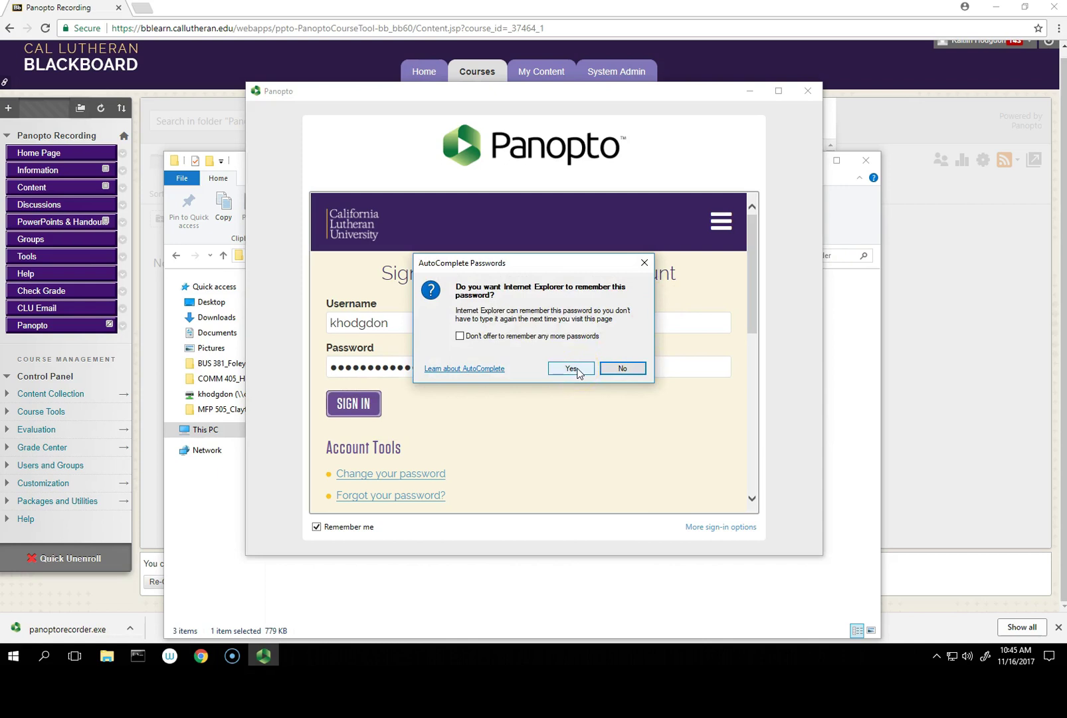
pyautogui.click(636, 367)
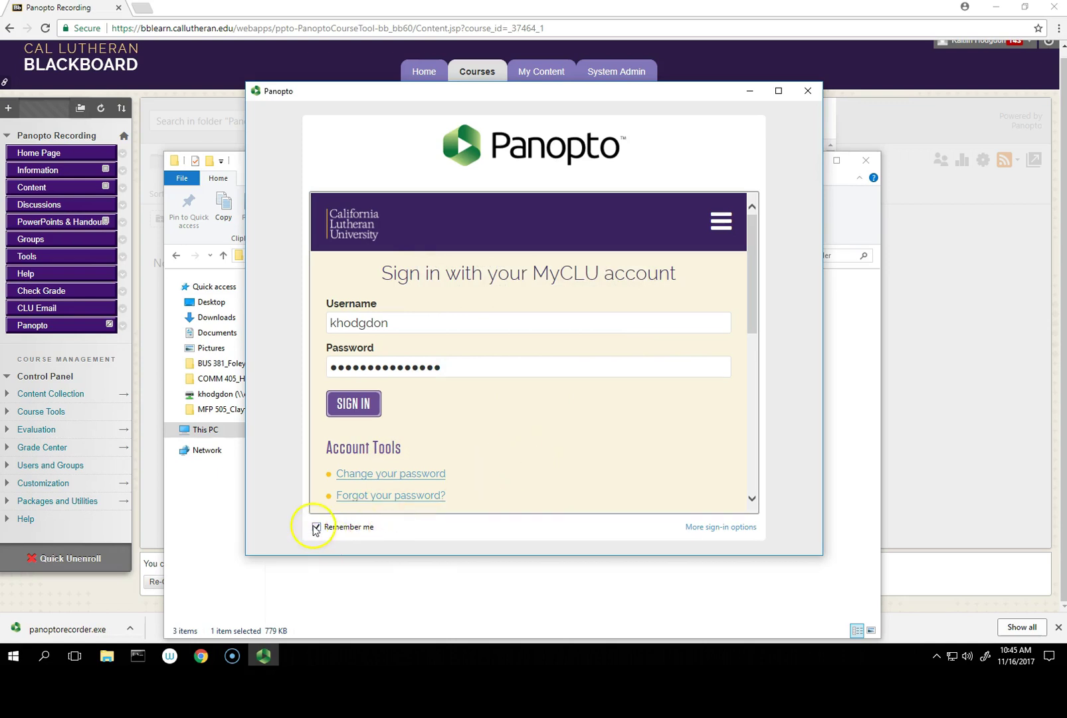
pyautogui.click(350, 407)
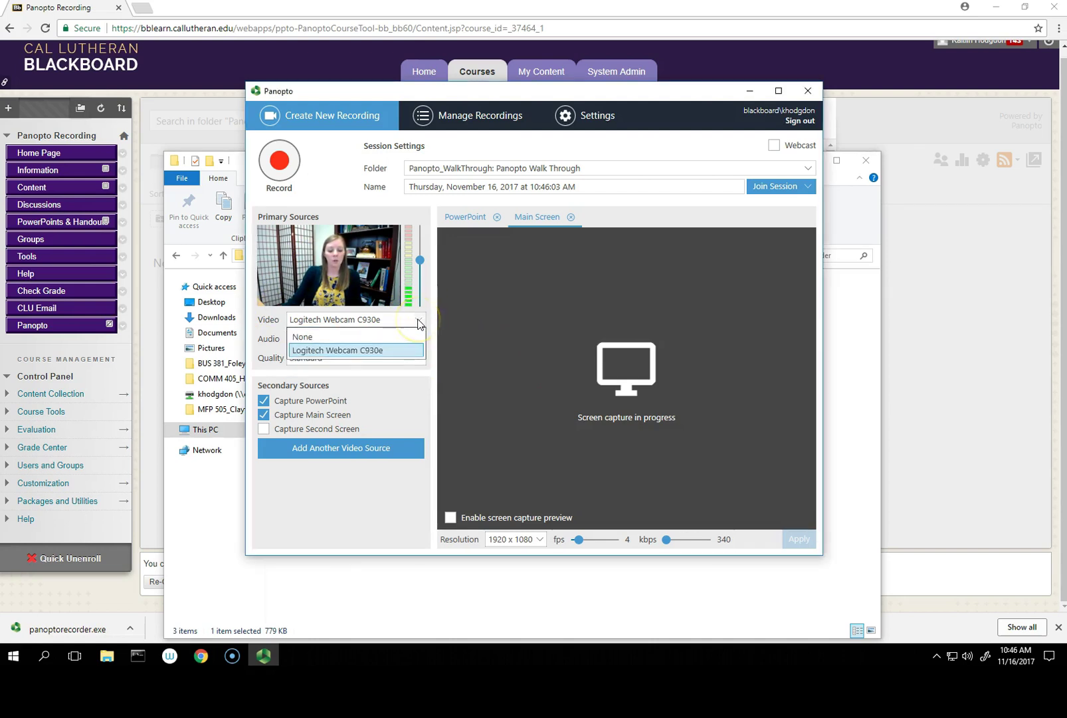
# Step: Use the Logitech webcam, M-Audio line input and Standard quality, and enable second-screen capture
pyautogui.click(401, 350)
pyautogui.click(418, 340)
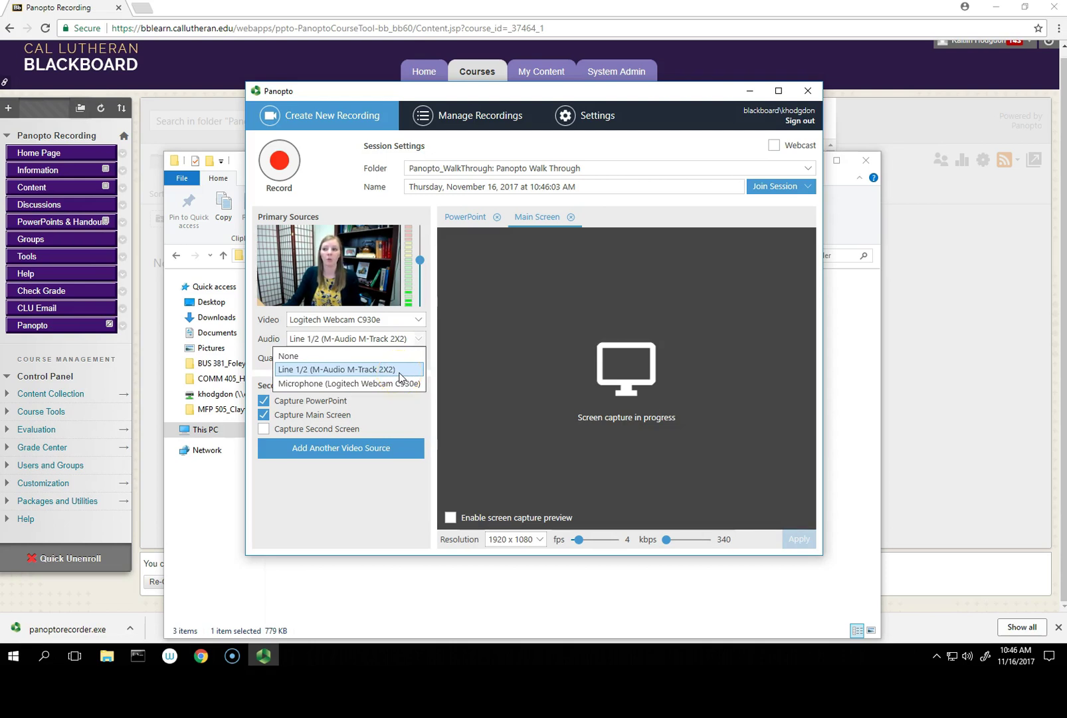
pyautogui.click(400, 369)
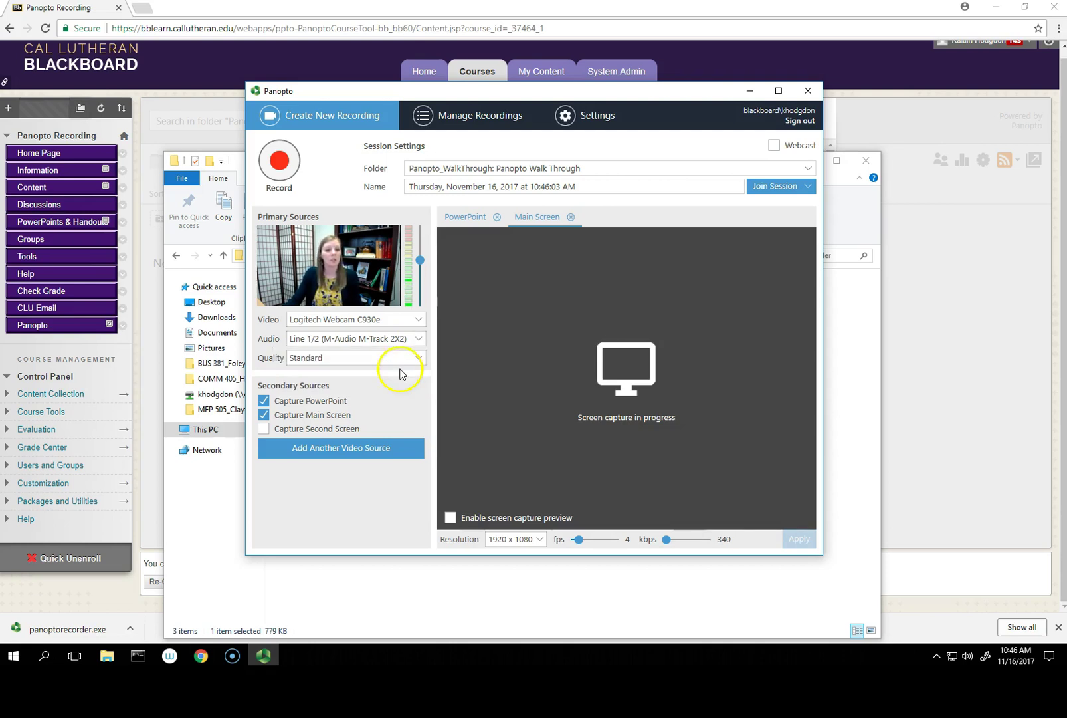
pyautogui.click(413, 363)
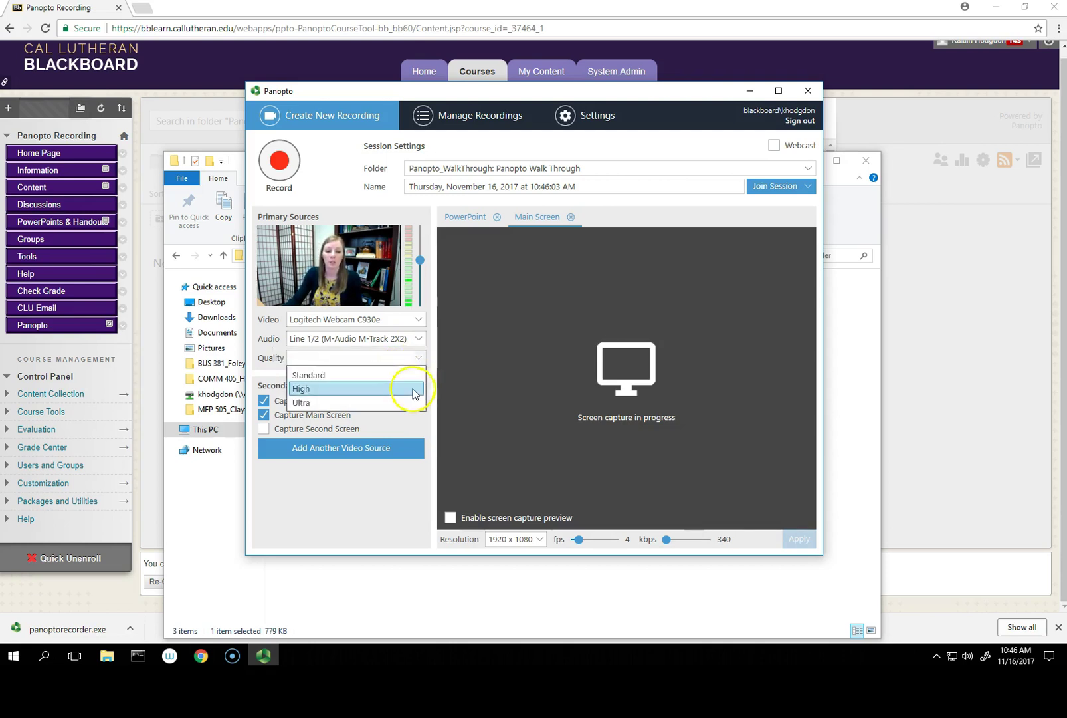
pyautogui.click(407, 418)
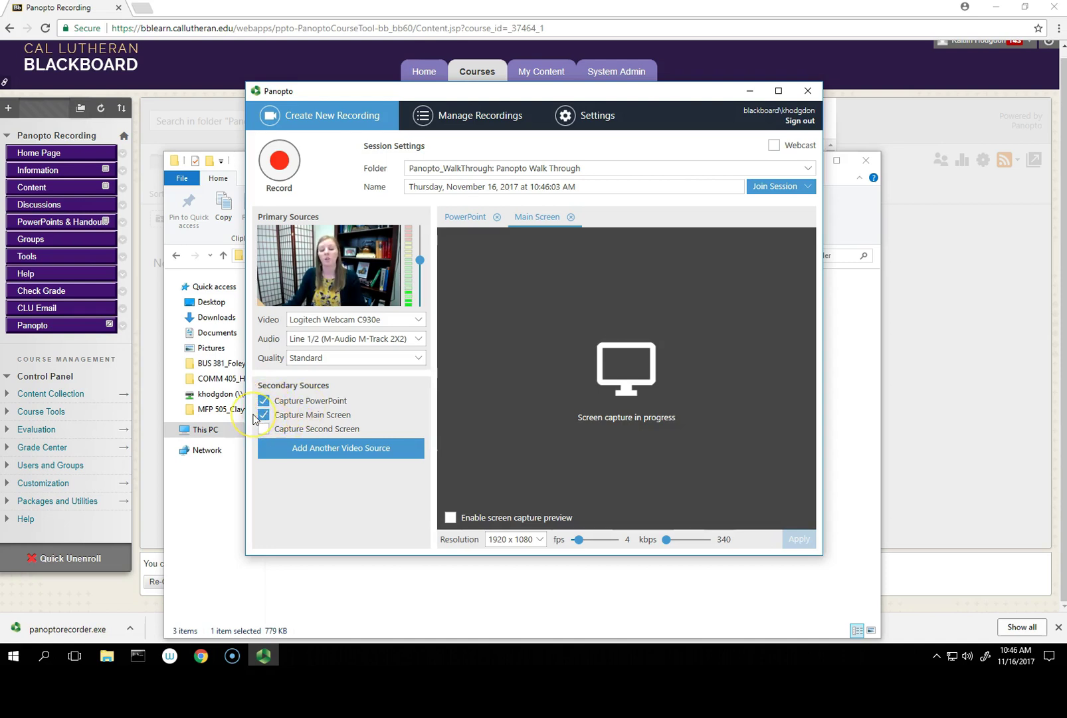
pyautogui.click(264, 429)
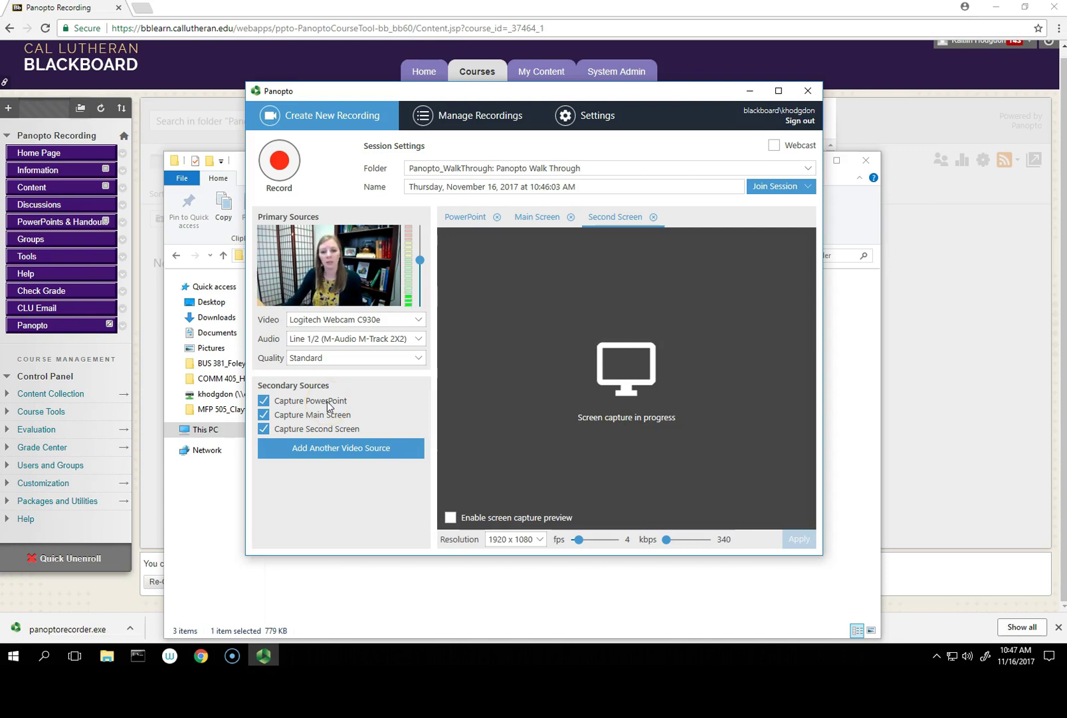
# Step: Preview the PowerPoint, Main Screen and Second Screen sources, then remove Second Screen and Main Screen
pyautogui.click(547, 218)
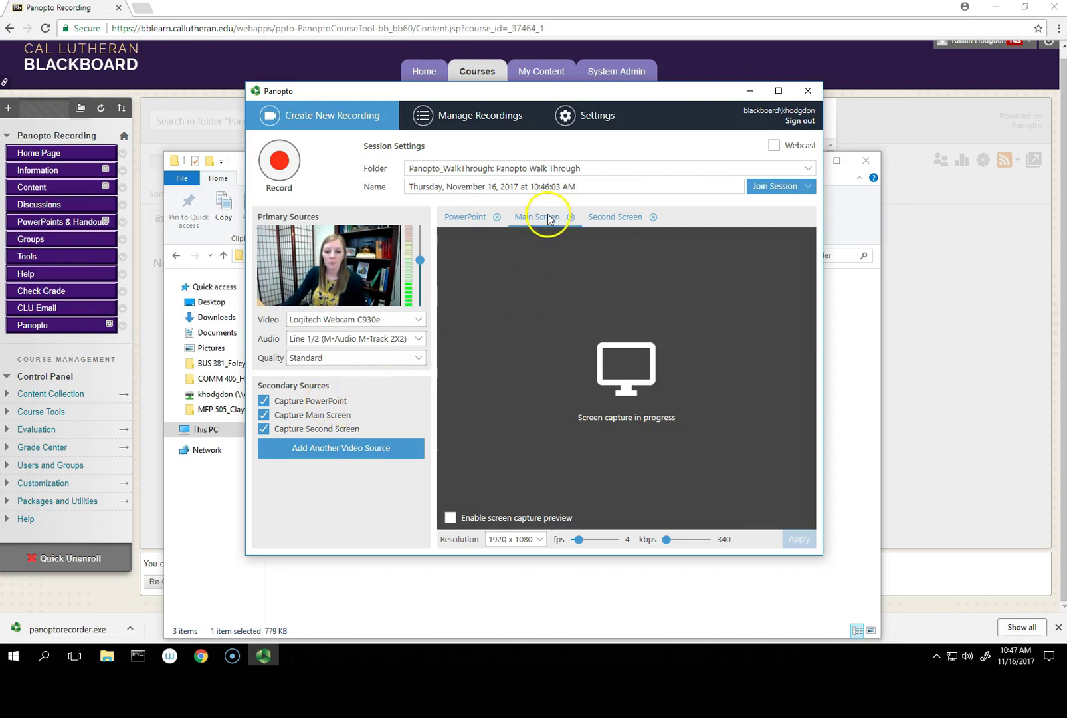
pyautogui.click(468, 218)
pyautogui.click(552, 218)
pyautogui.click(453, 217)
pyautogui.click(532, 217)
pyautogui.click(601, 218)
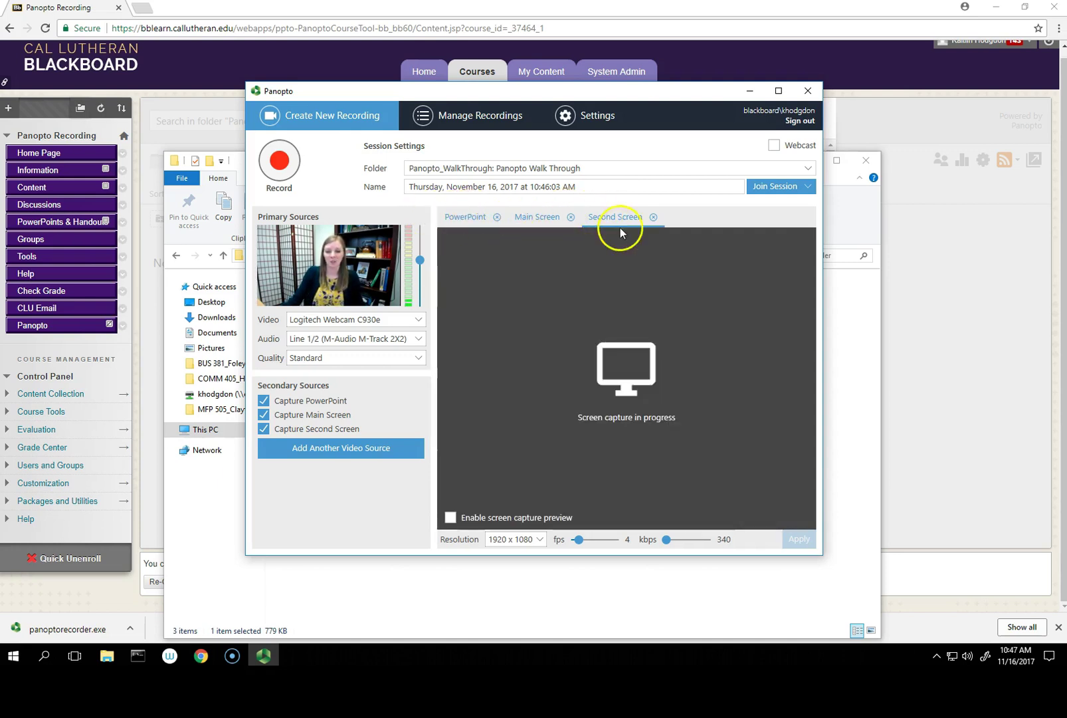
pyautogui.click(654, 217)
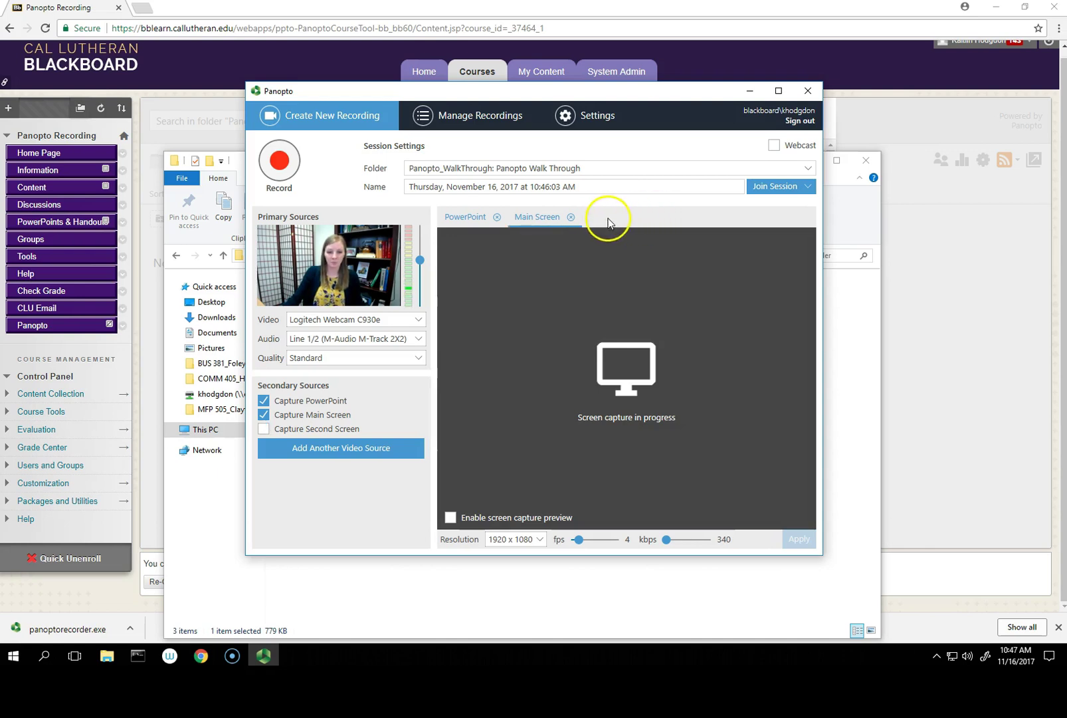
pyautogui.click(571, 217)
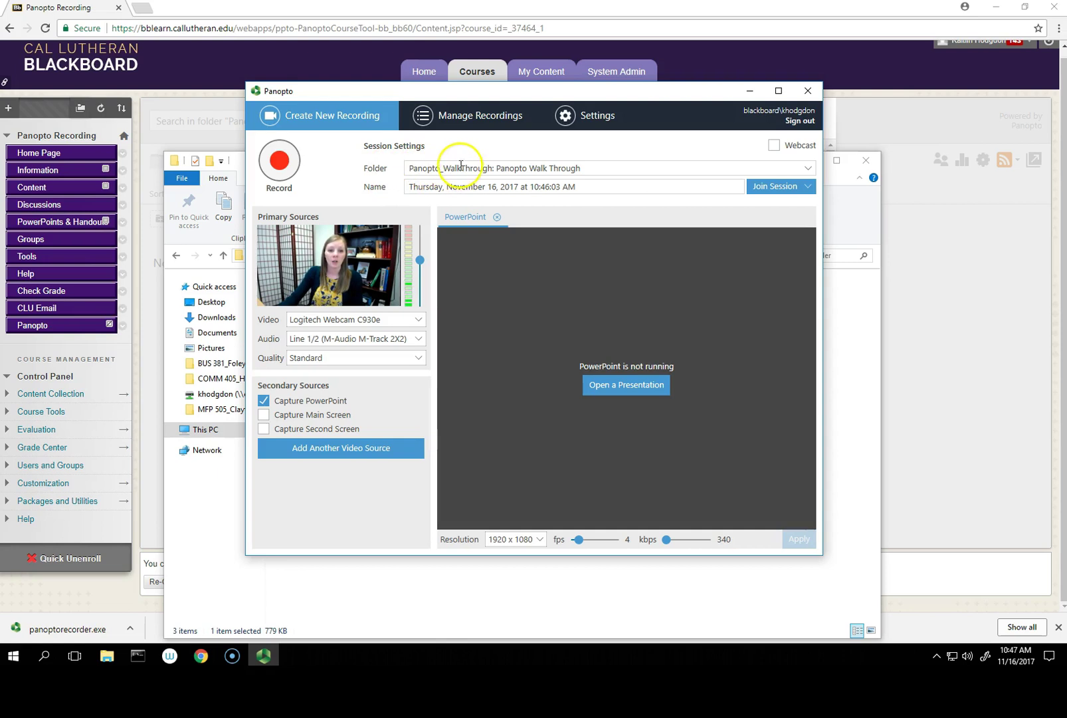
# Step: File the session in the Panopto_Recording: Panopto Recording folder, found by searching 'panopto recording'
pyautogui.click(810, 171)
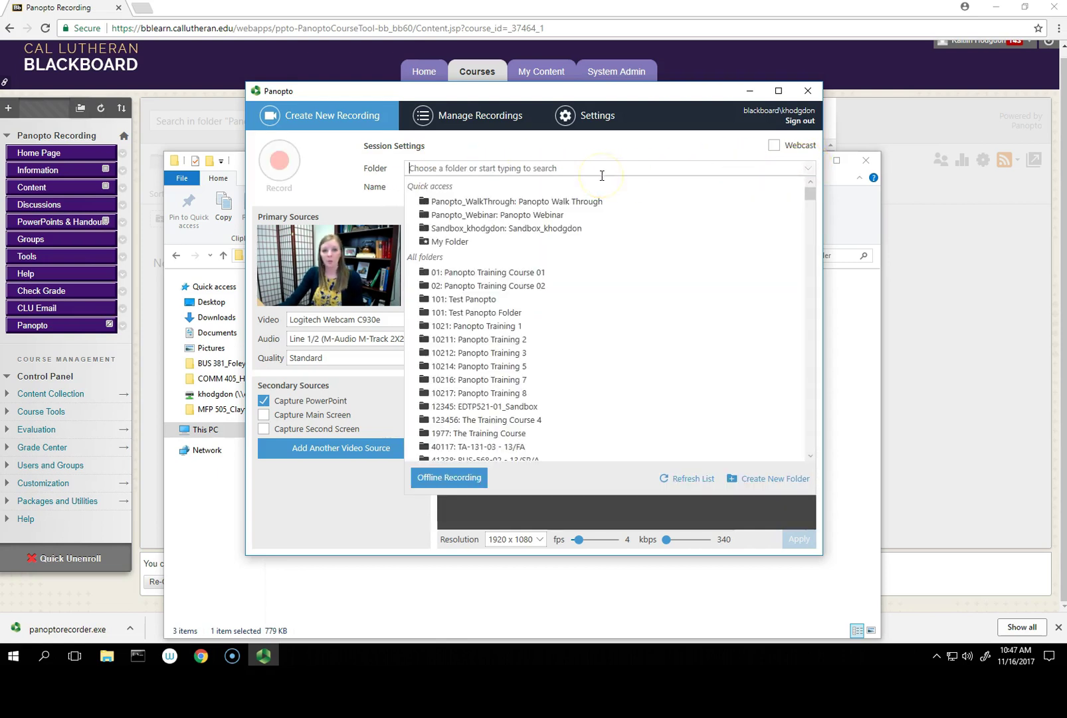
pyautogui.write('panopt')
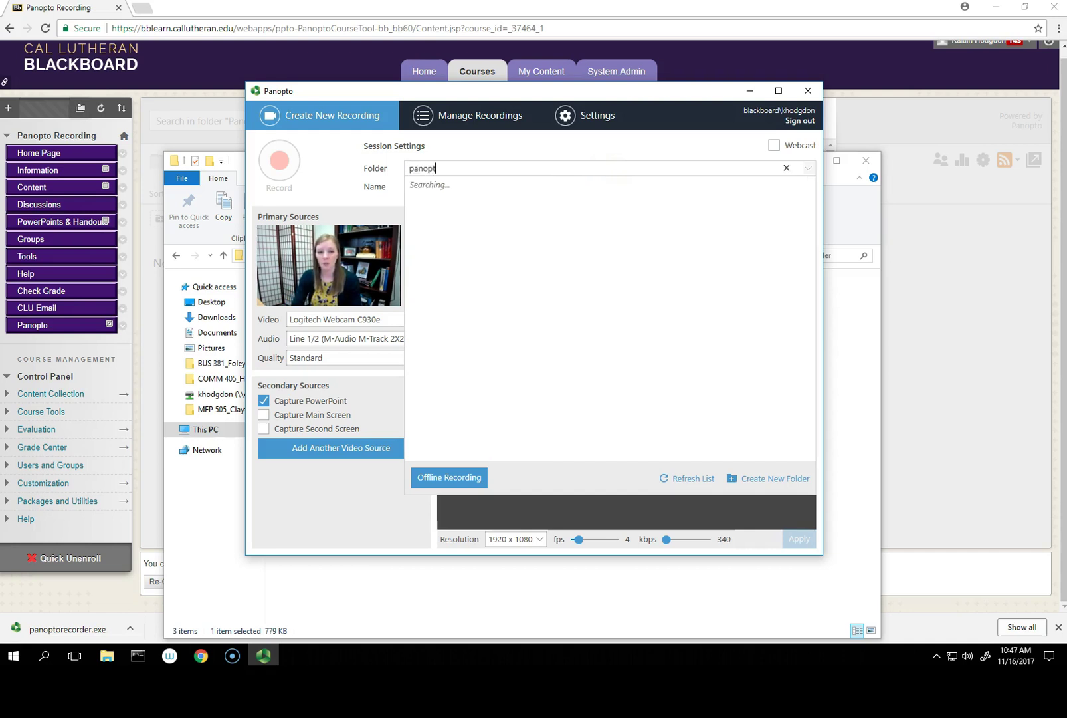
pyautogui.write('o recording')
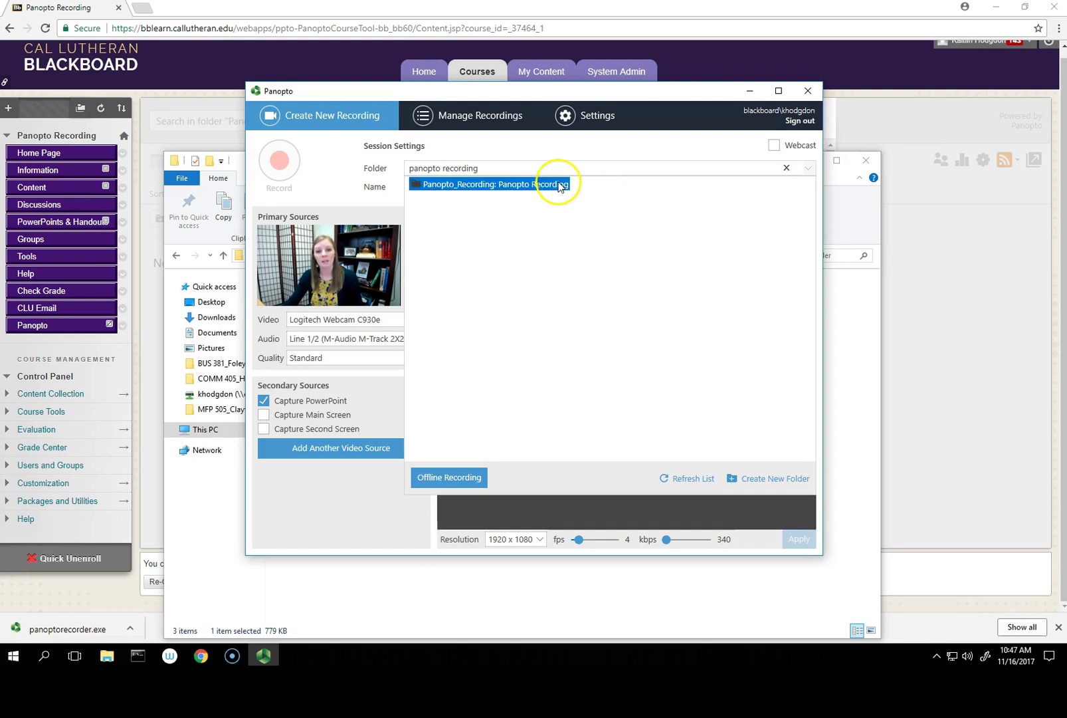
pyautogui.click(553, 184)
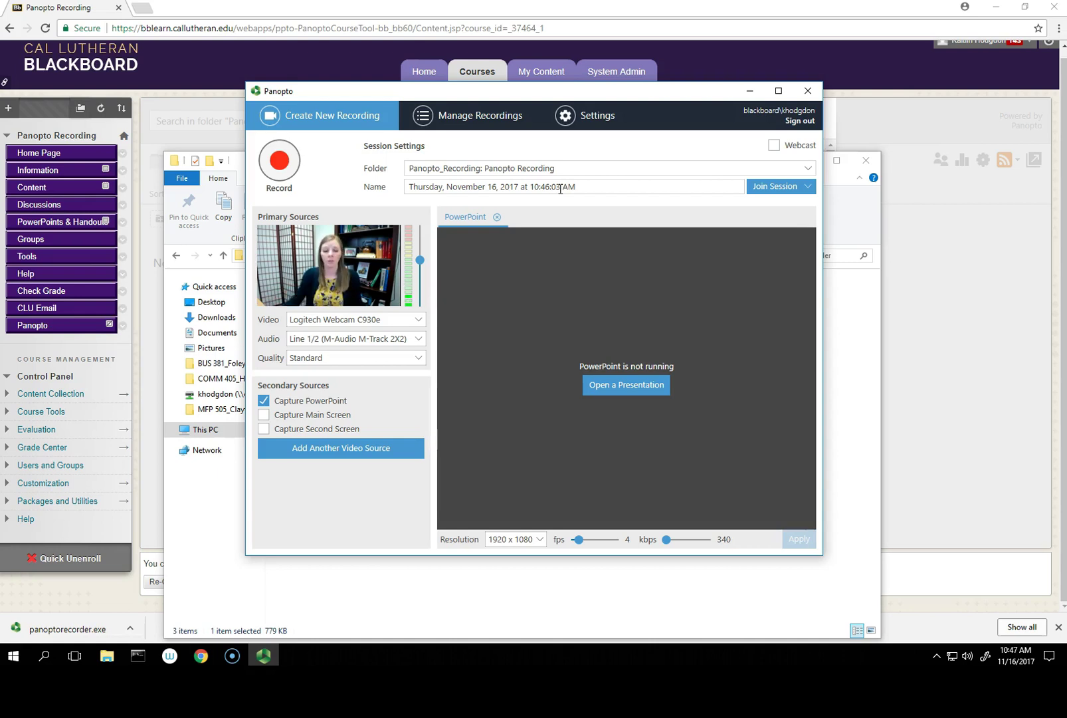
# Step: Rename the session to 'Panopto Recording'
pyautogui.click(572, 186)
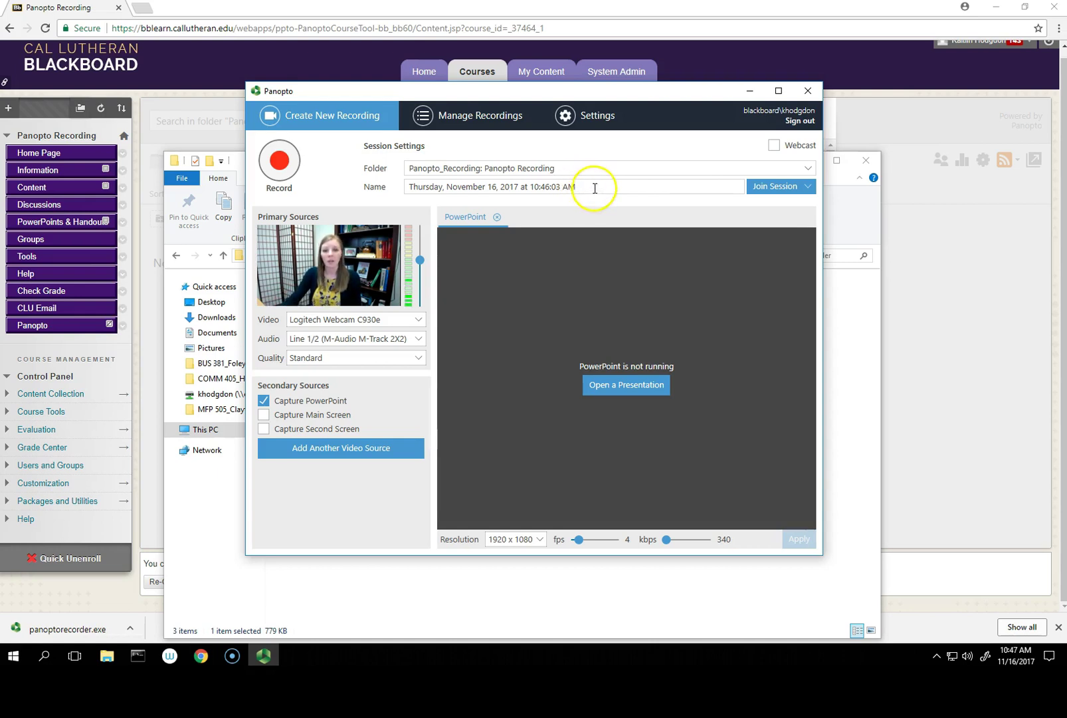
pyautogui.hotkey('ctrl', 'a')
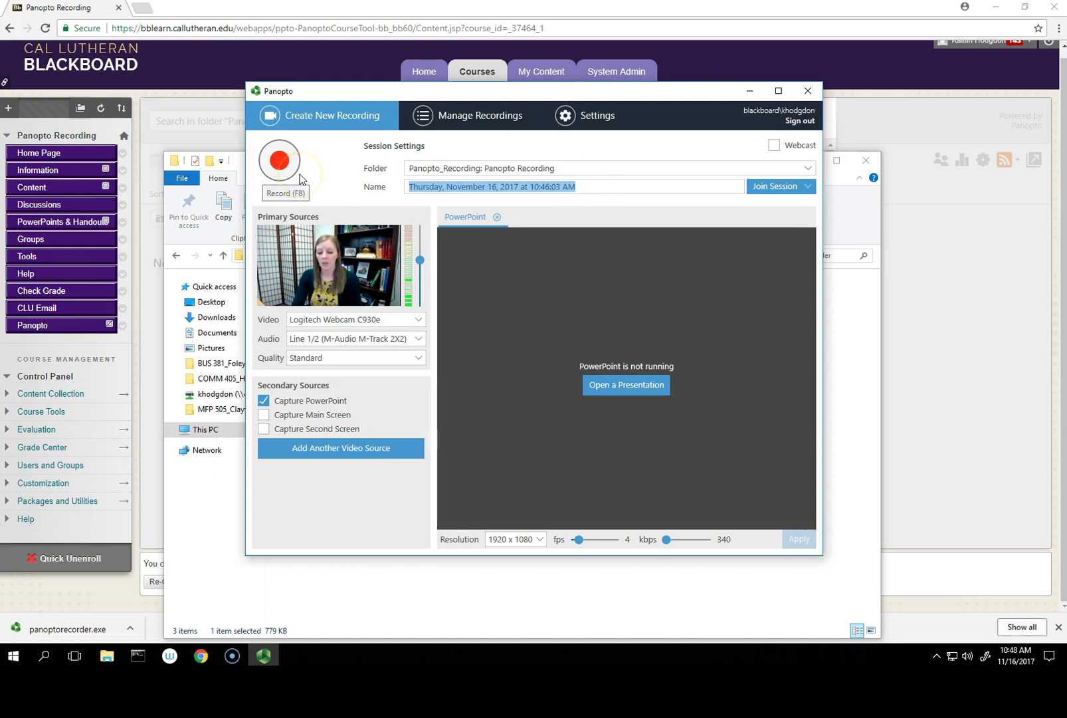
pyautogui.write('Panopto ')
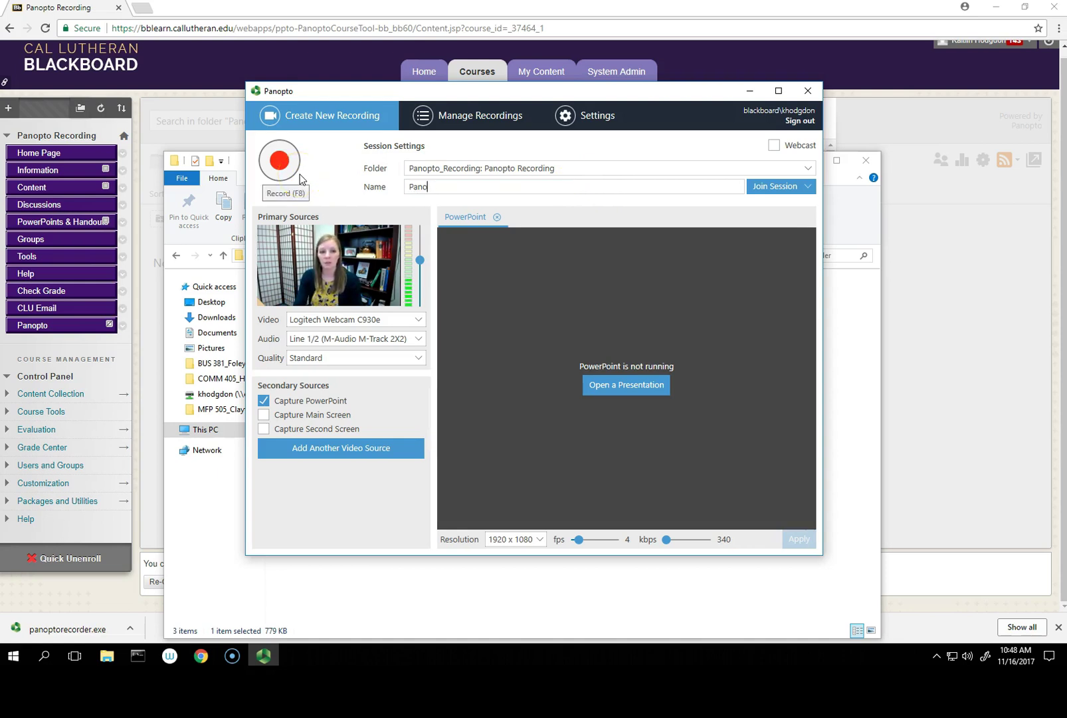
pyautogui.write('Recording')
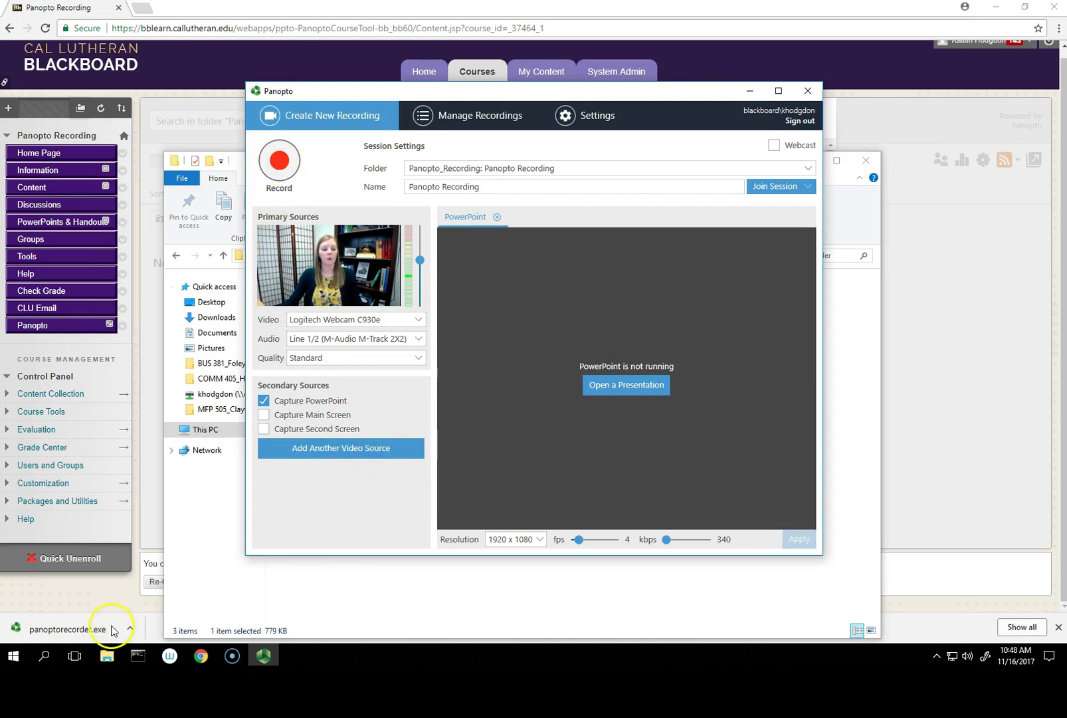
# Step: Open Flipped Classroom Recording Lectures from the U: drive and confirm recording begins with it
pyautogui.click(618, 387)
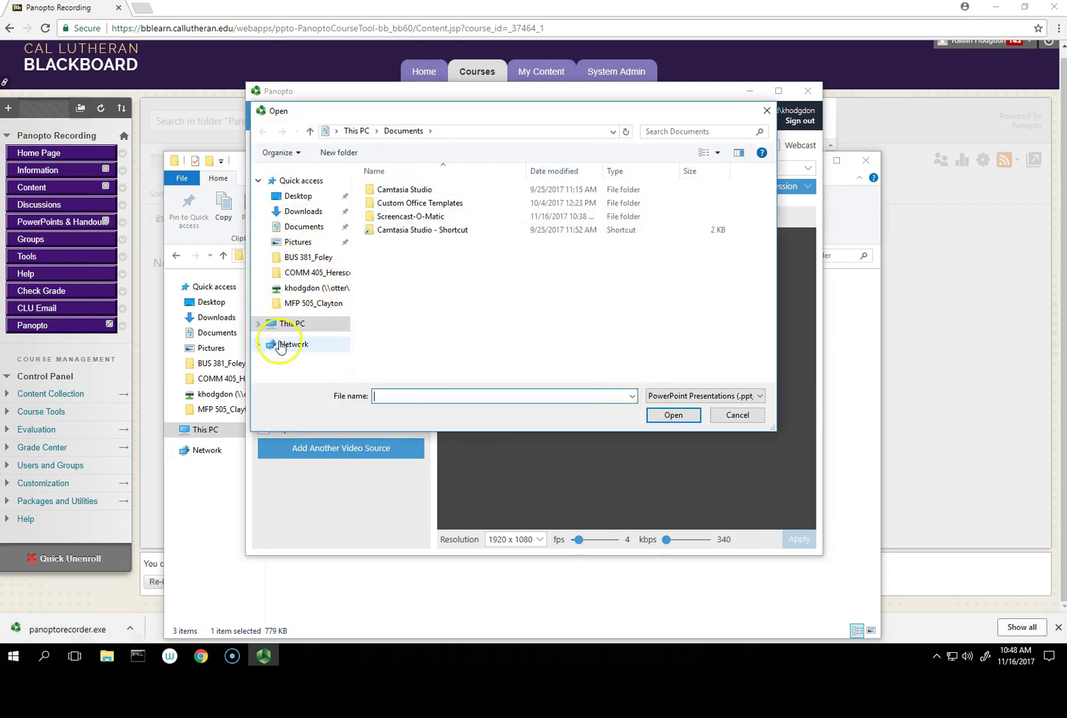
pyautogui.click(309, 288)
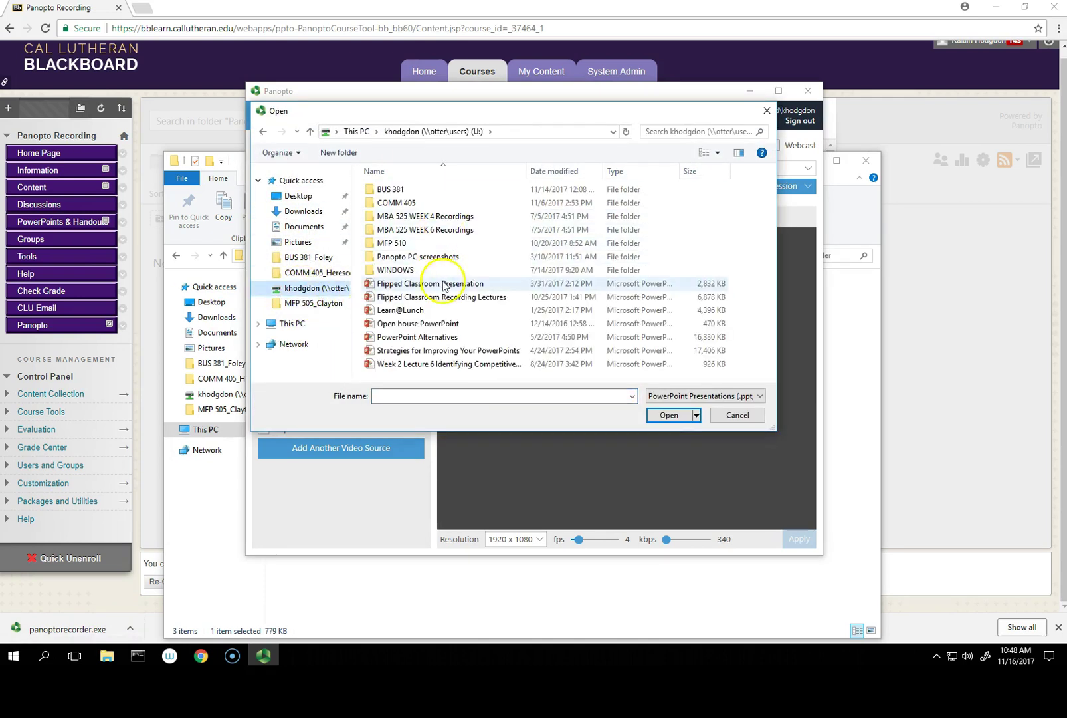
pyautogui.click(443, 288)
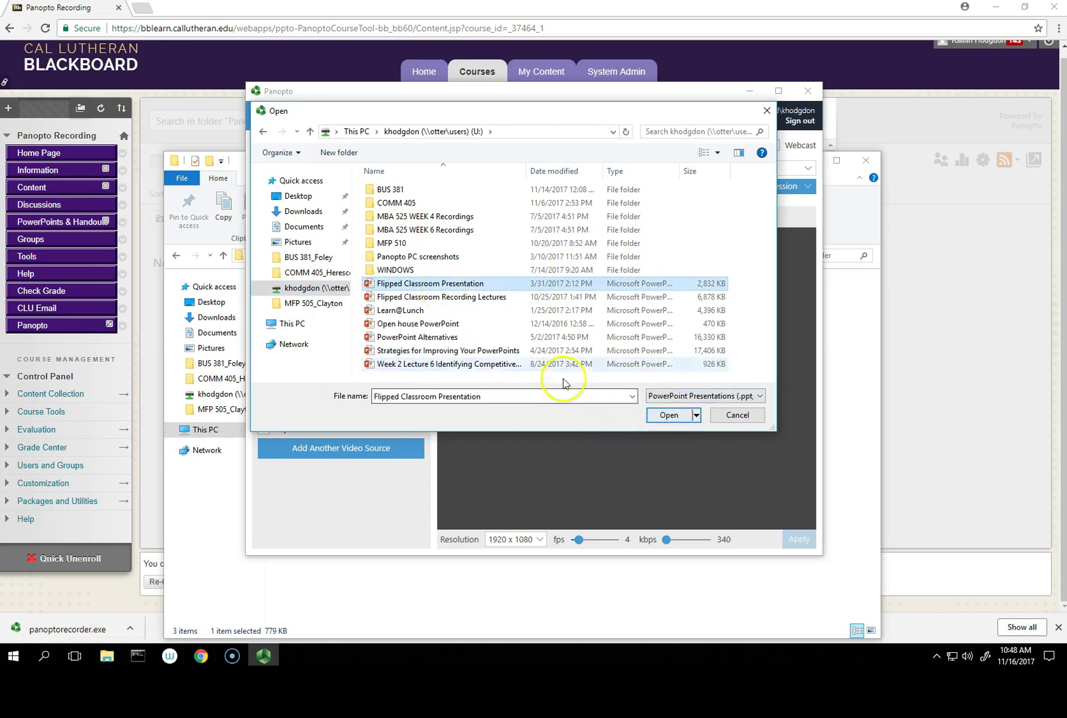
pyautogui.click(495, 299)
pyautogui.click(670, 415)
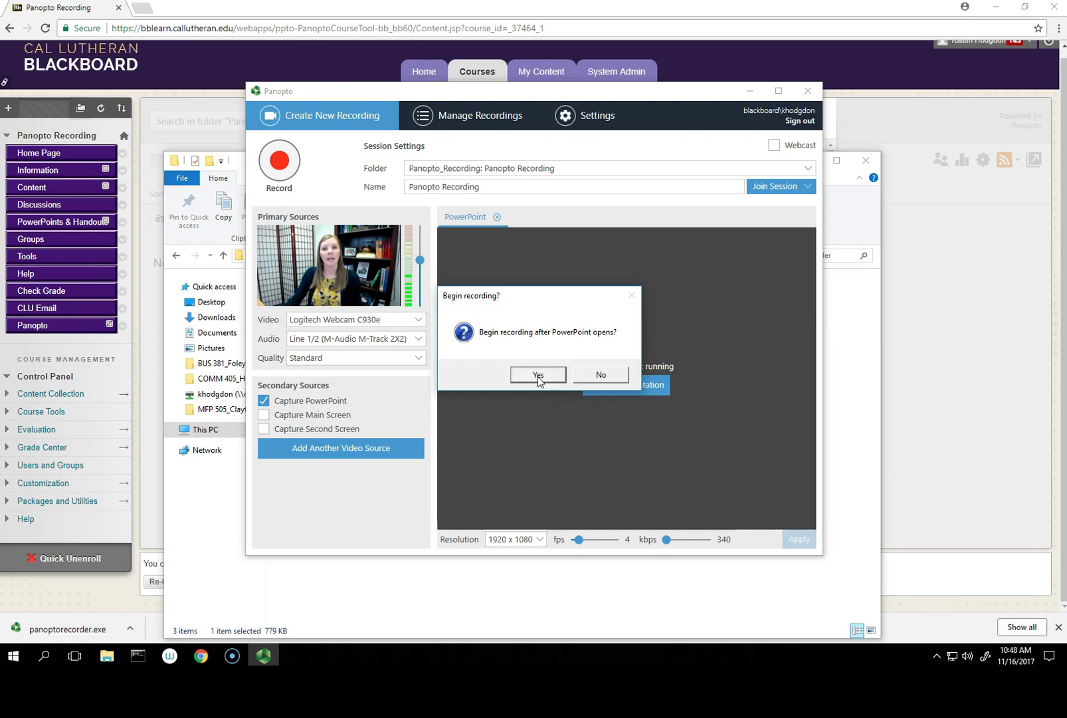
pyautogui.click(537, 375)
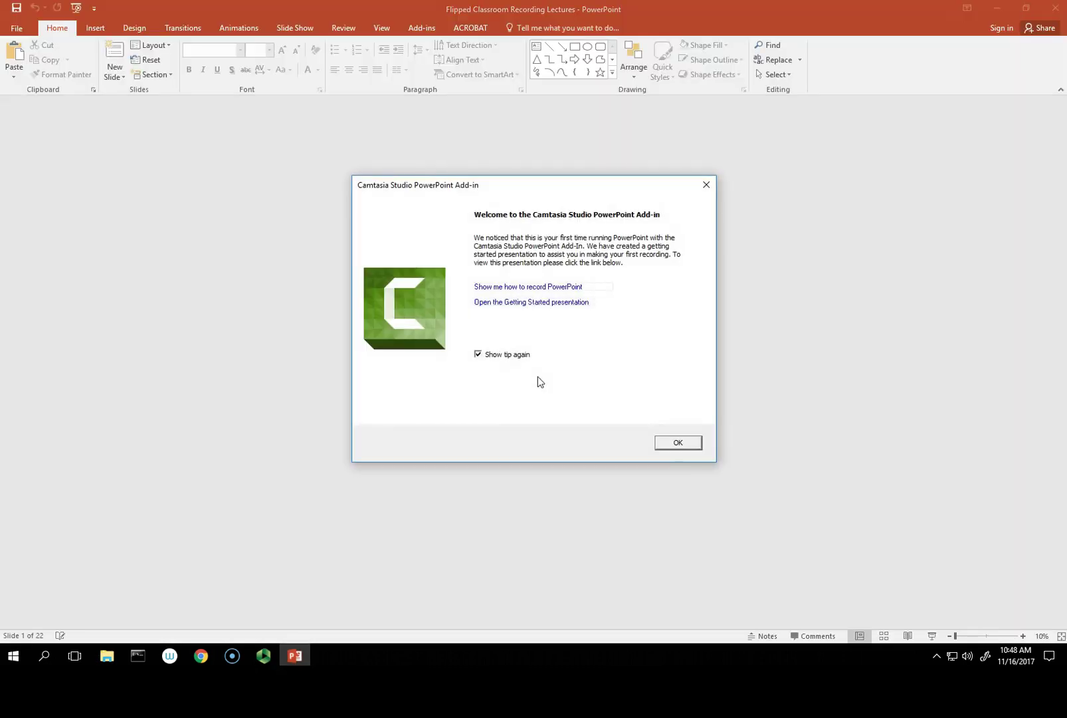
# Step: Dismiss the Camtasia notice, run the slide show forward through the slides, then end it
pyautogui.click(688, 443)
pyautogui.press('F5')
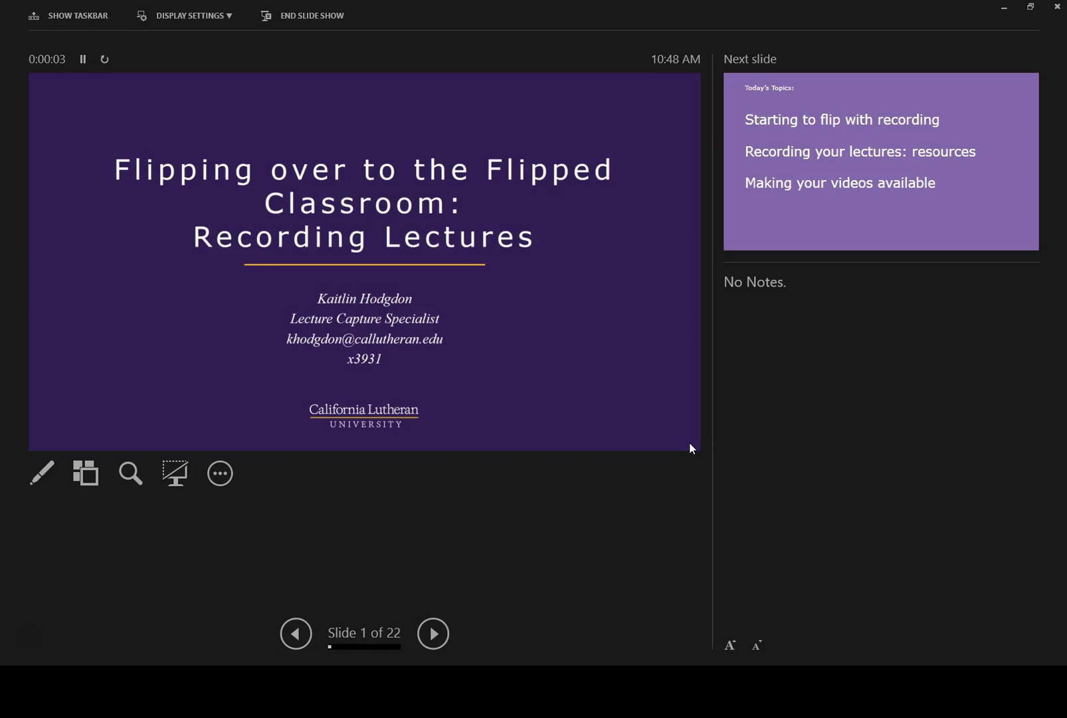
pyautogui.press('Right')
pyautogui.press('Right')
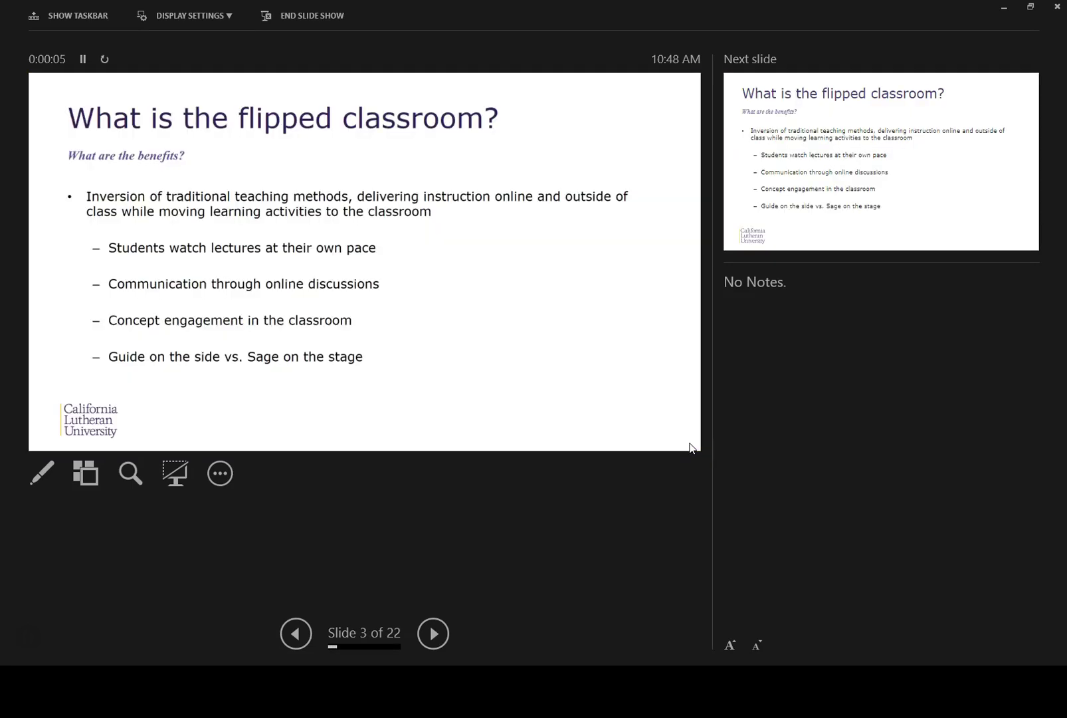
pyautogui.press('Right')
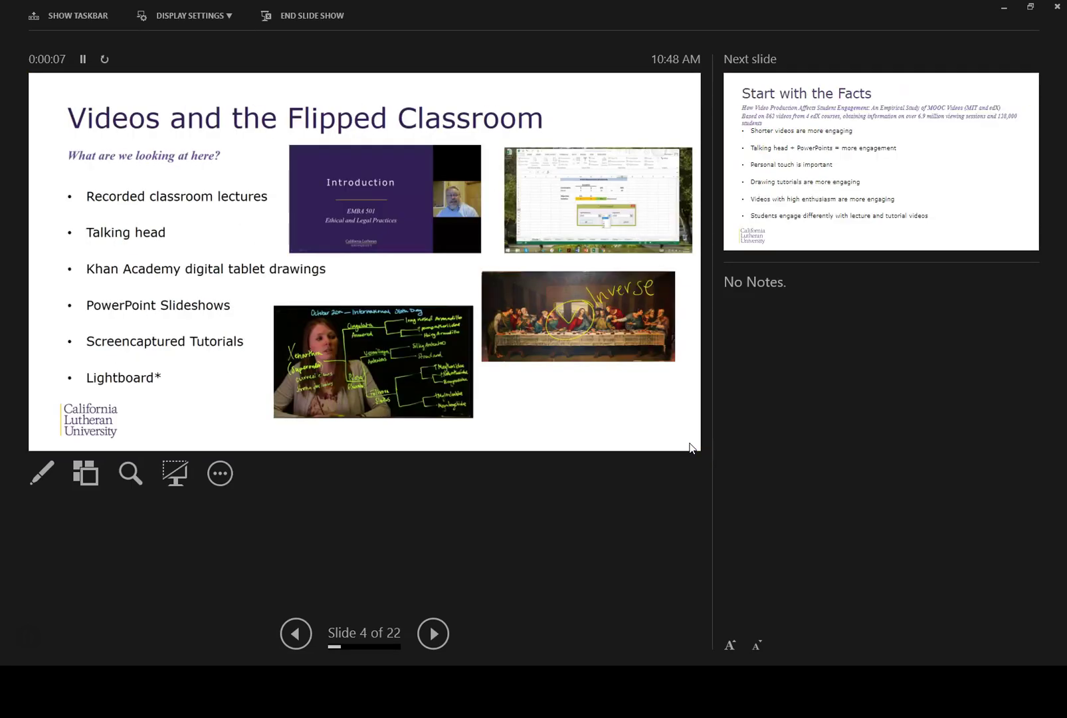
pyautogui.press('Right')
pyautogui.press('Right')
pyautogui.press('Right')
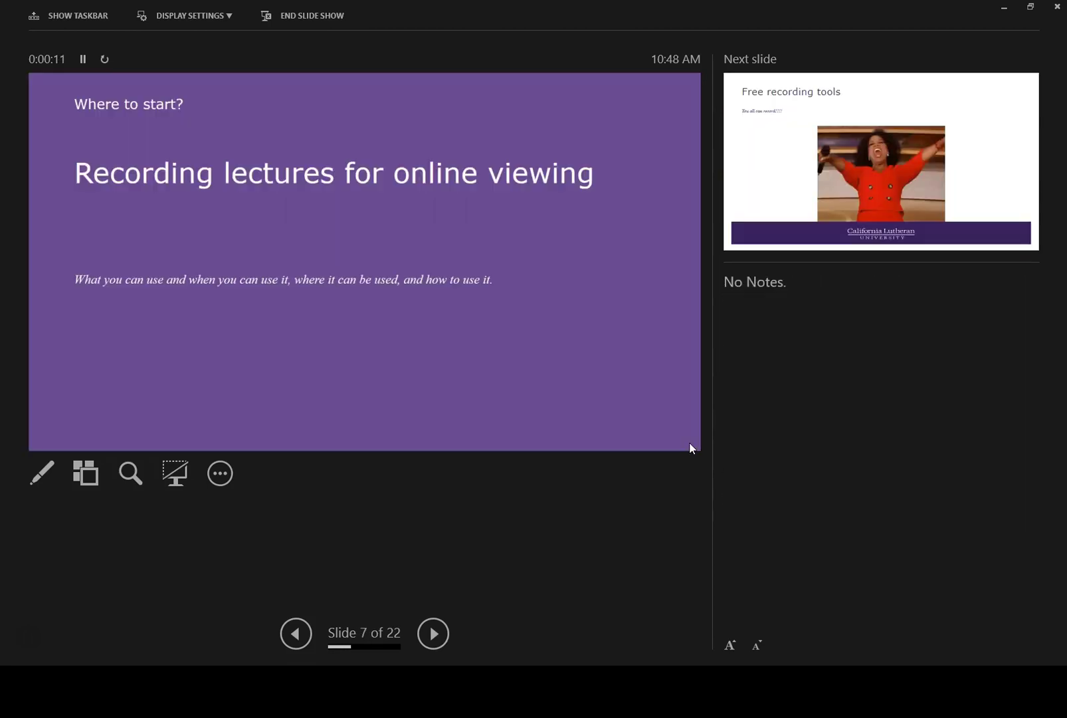
pyautogui.press('Escape')
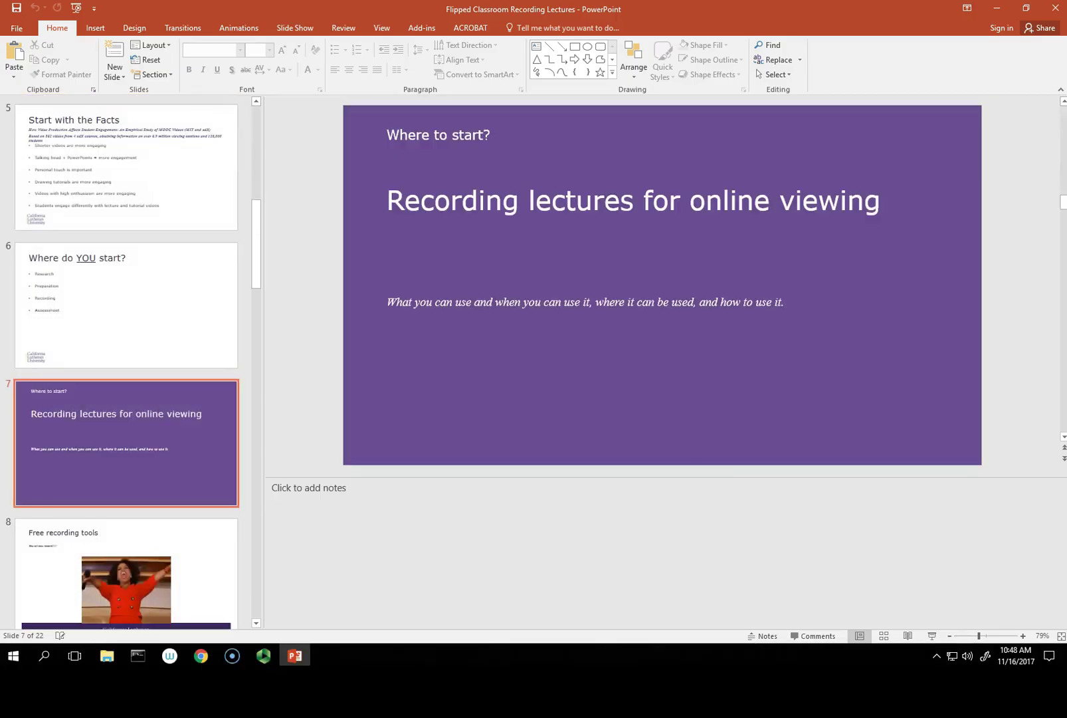
# Step: Minimize PowerPoint, stop the Panopto recording, and upload the finished Panopto Recording session
pyautogui.click(996, 8)
pyautogui.click(511, 123)
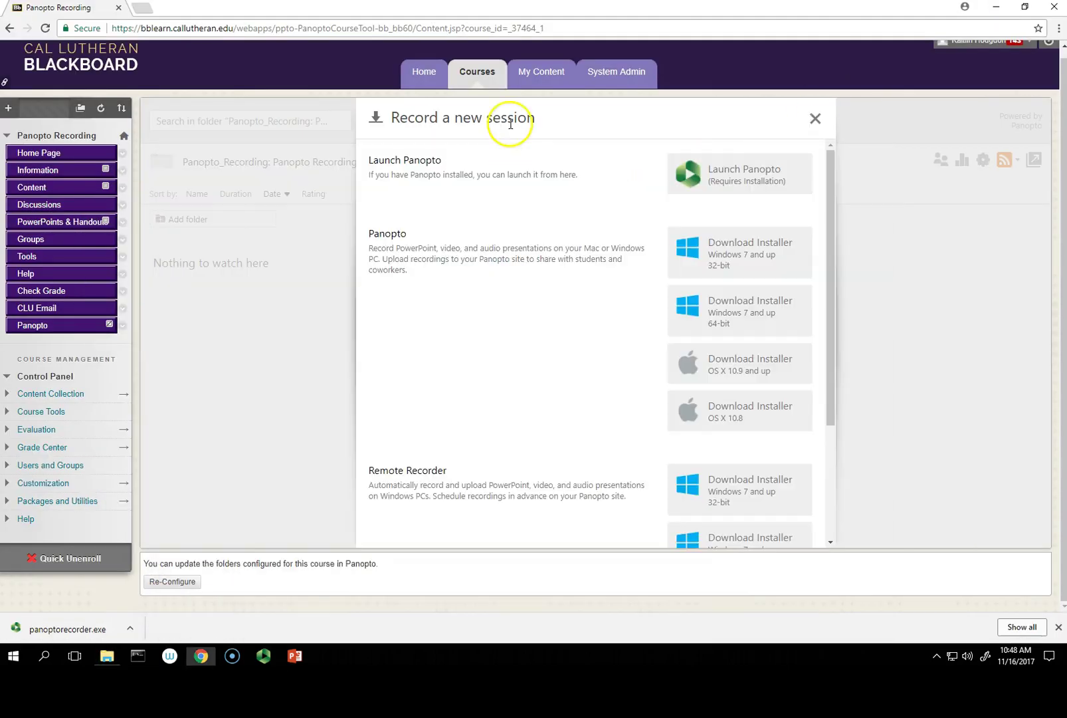
pyautogui.click(254, 660)
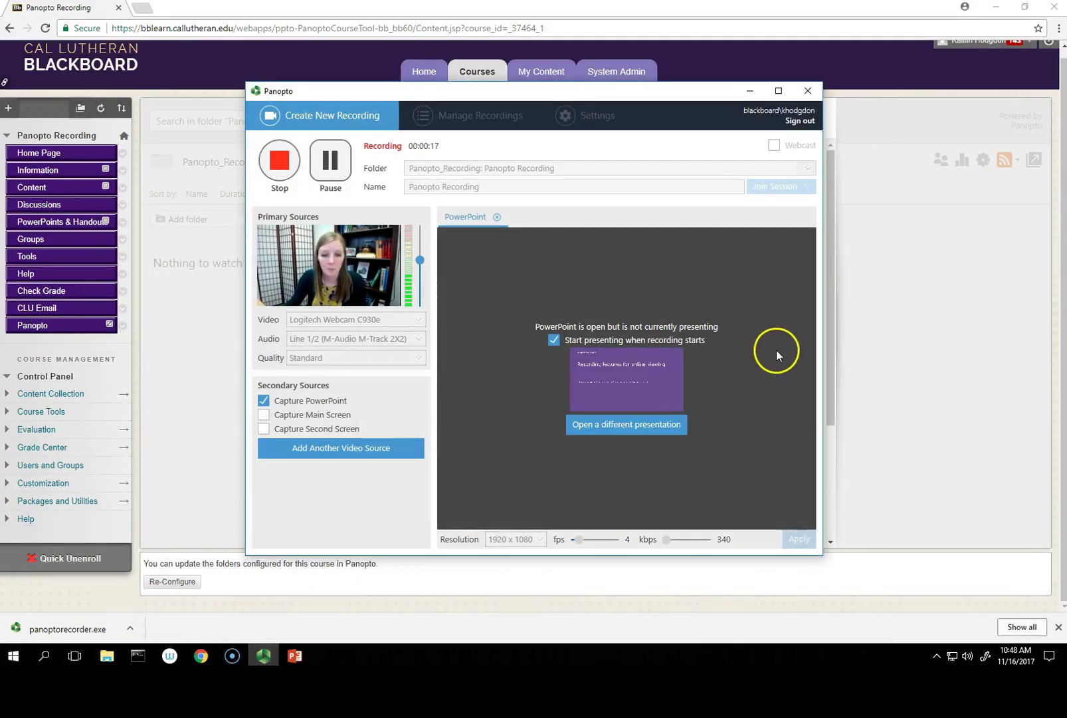
pyautogui.click(284, 167)
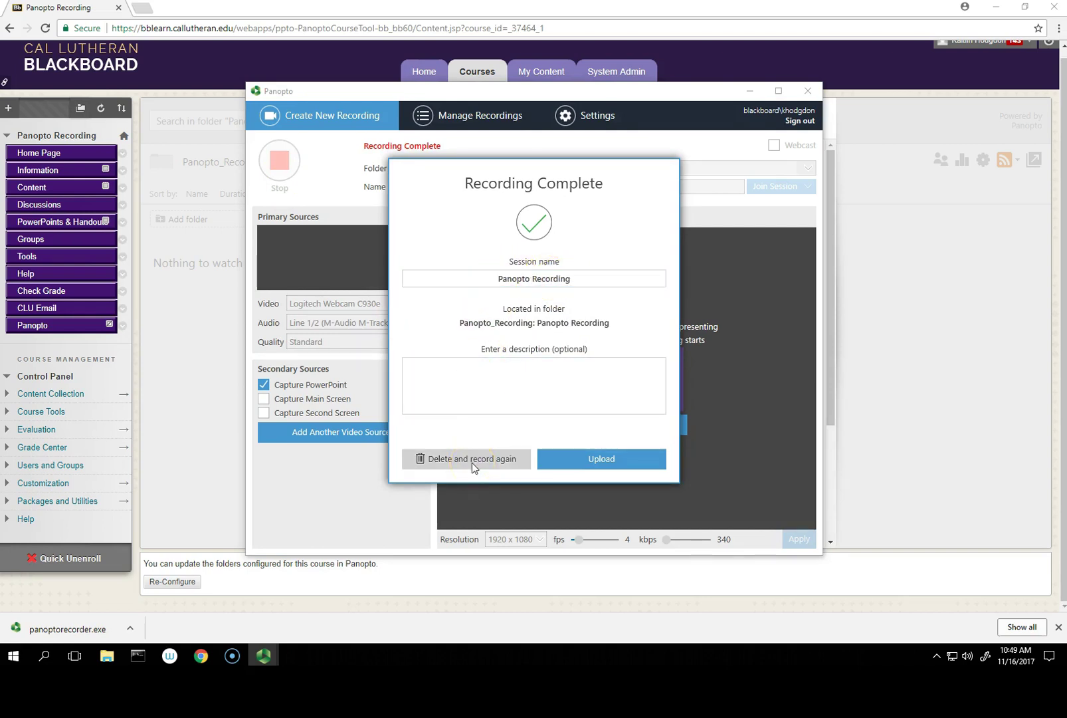
pyautogui.click(622, 459)
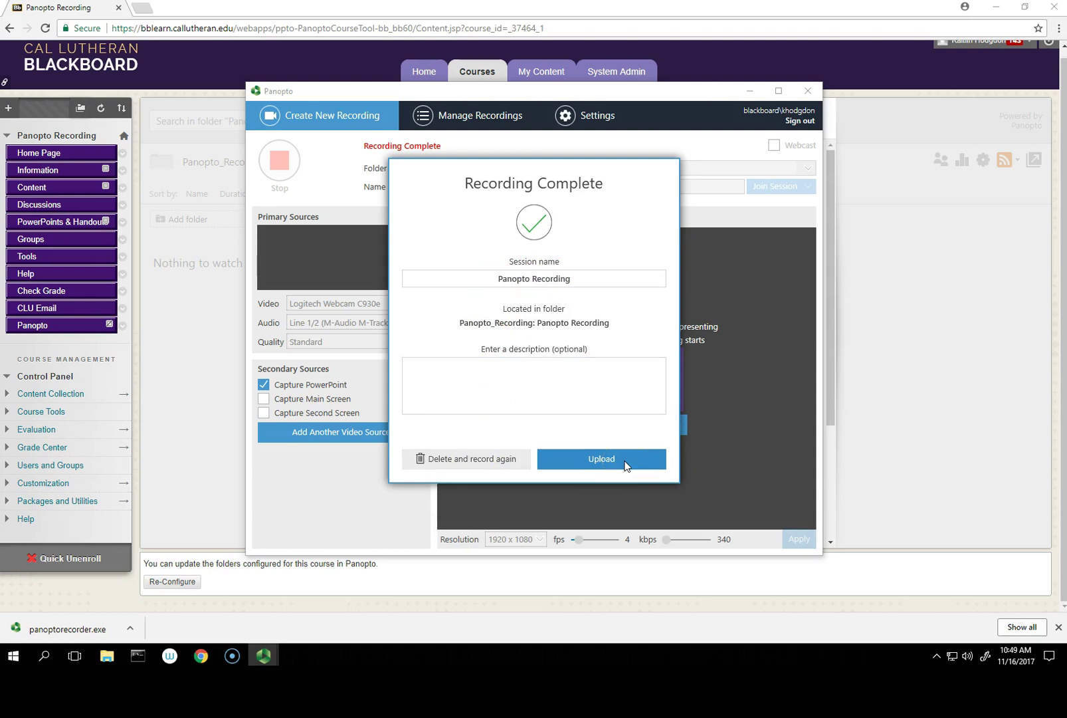
pyautogui.click(624, 465)
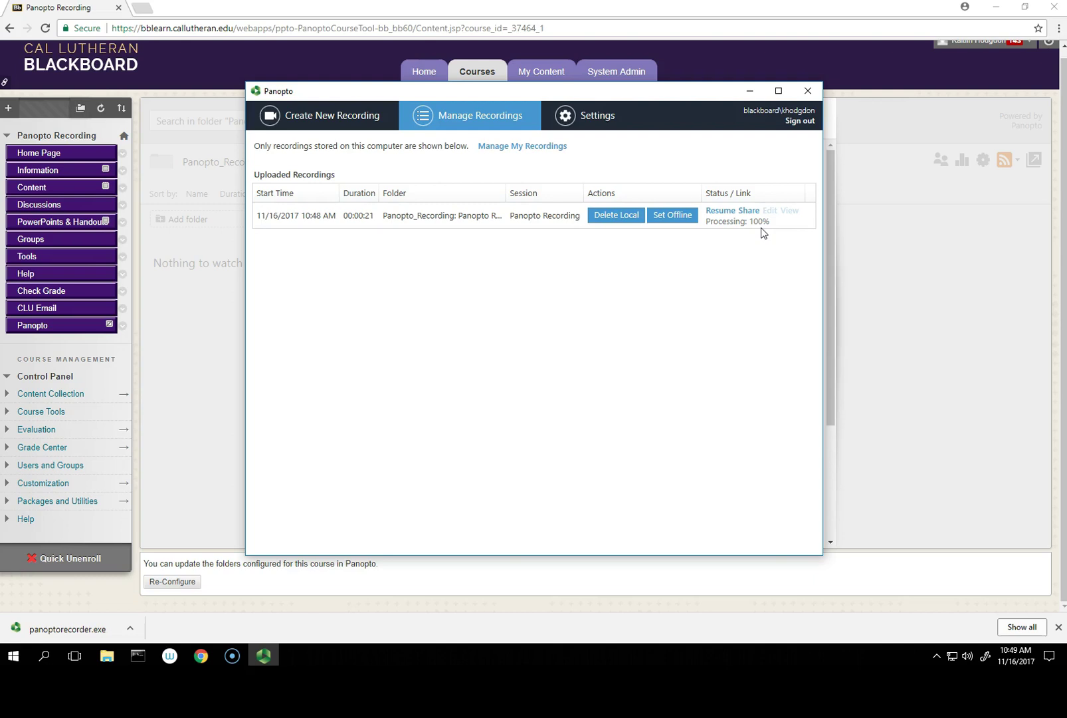
# Step: After the upload reaches 100% processing, return to the Blackboard Panopto_Recording folder in Chrome
pyautogui.click(973, 297)
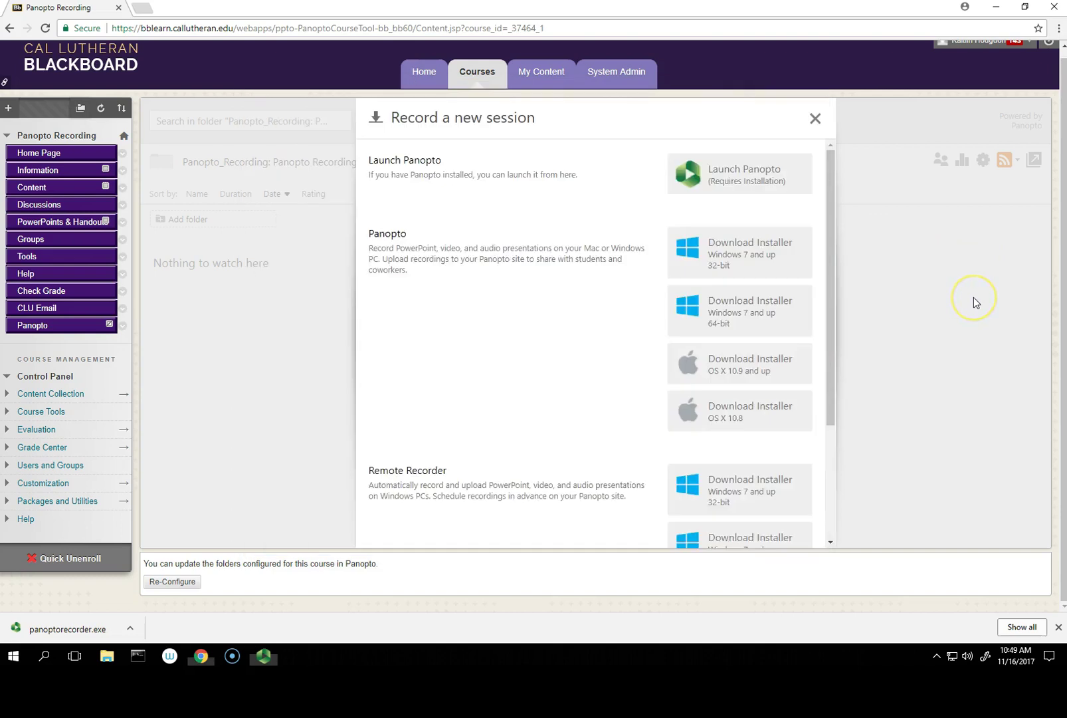
# Step: Reload the course folder page and open Settings for the new 0:26 Panopto Recording
pyautogui.click(193, 28)
pyautogui.press('Return')
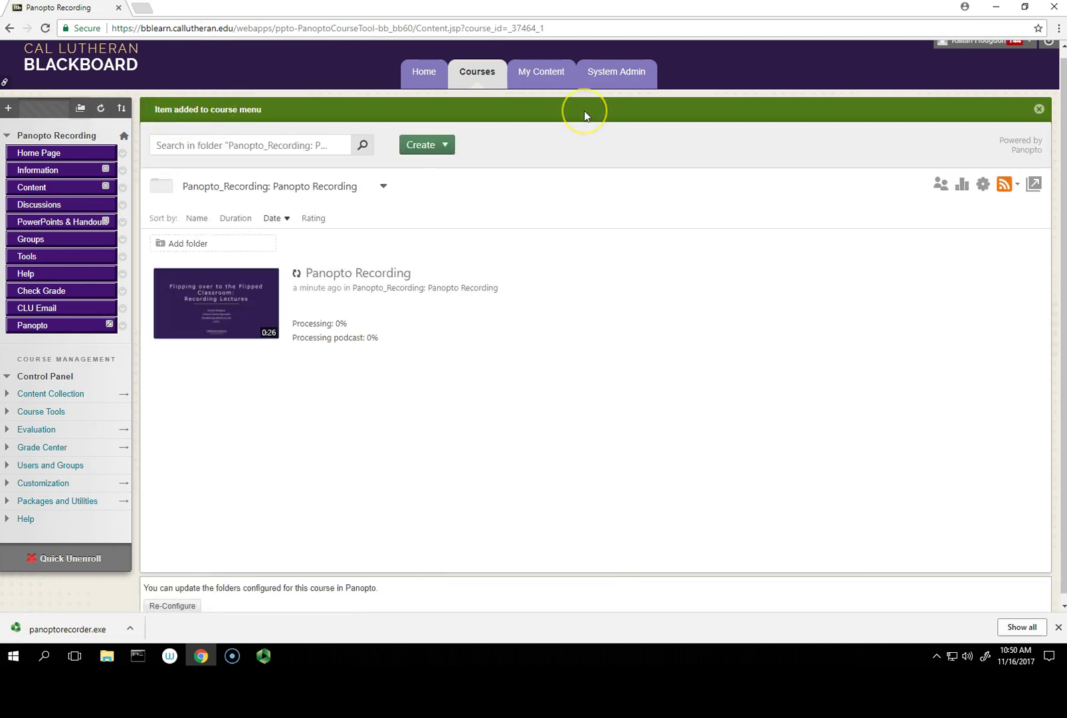
pyautogui.moveTo(551, 293)
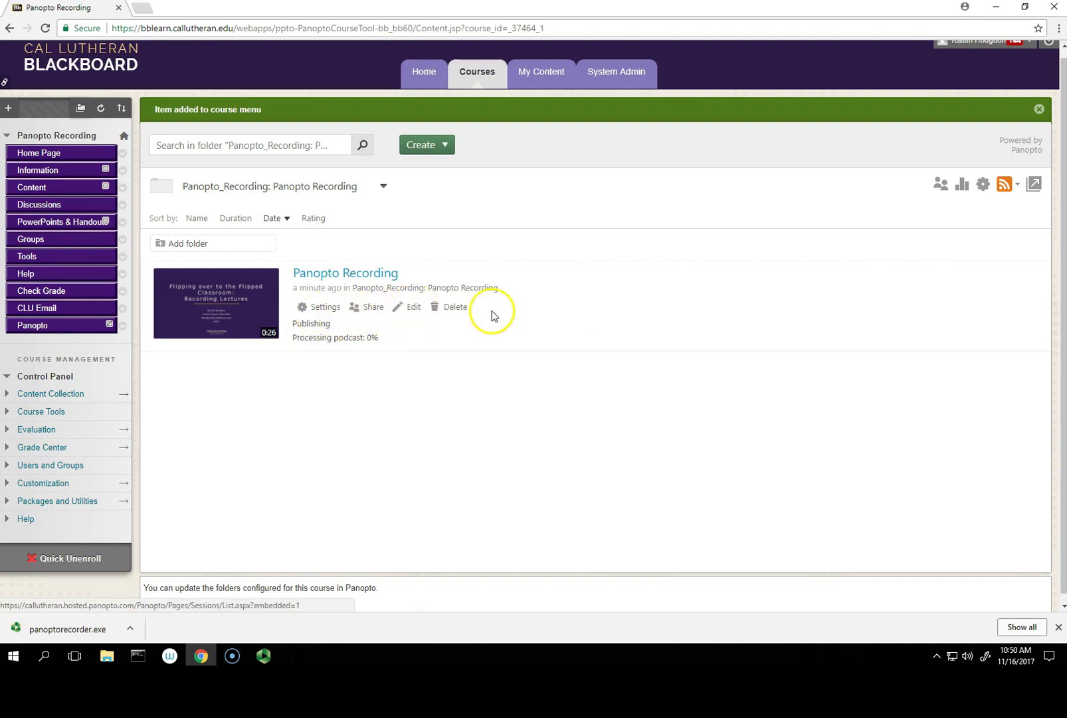
pyautogui.click(333, 309)
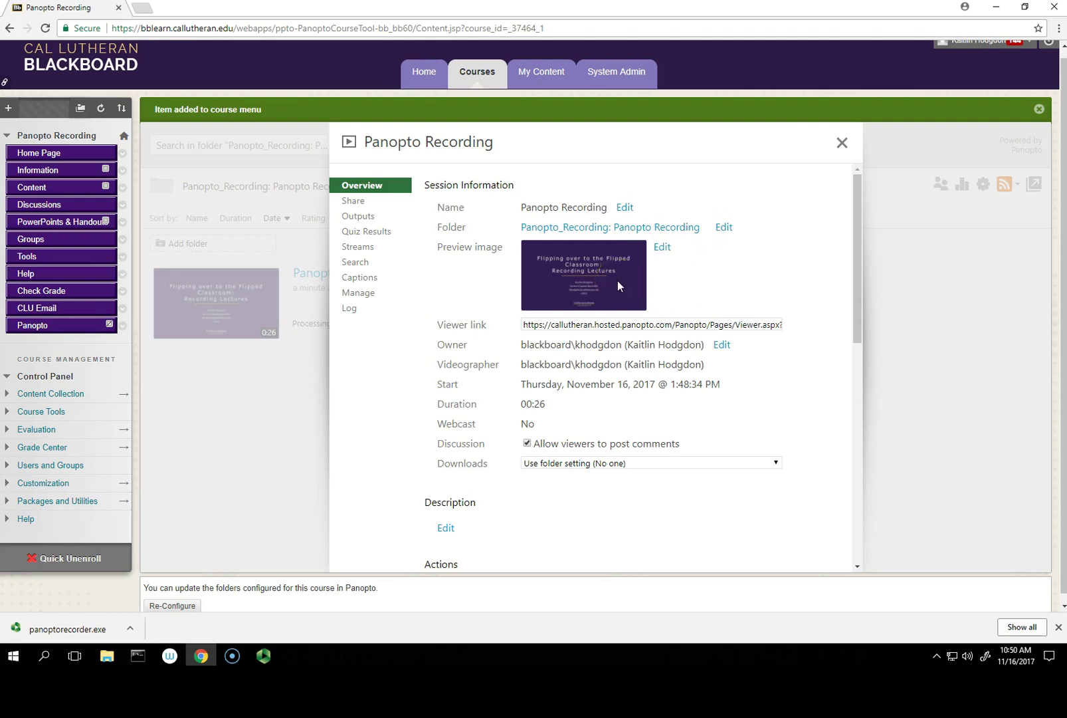
# Step: Go to the Share settings and expand the 'Specific people' access dropdown
pyautogui.click(624, 324)
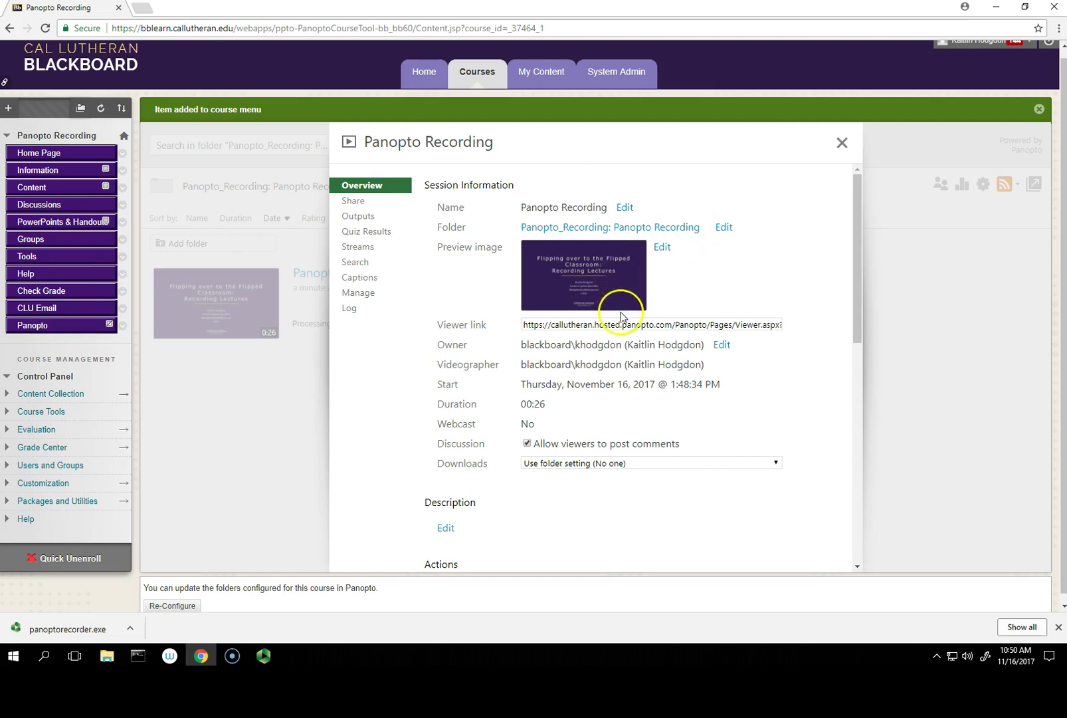
pyautogui.click(563, 325)
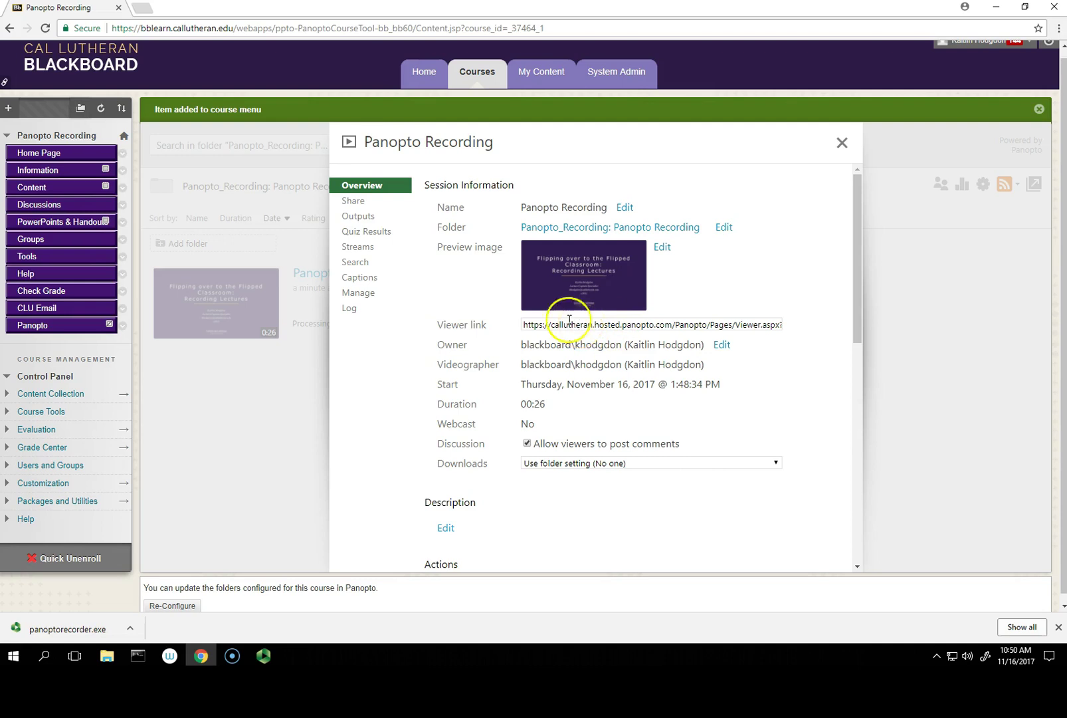
pyautogui.click(363, 202)
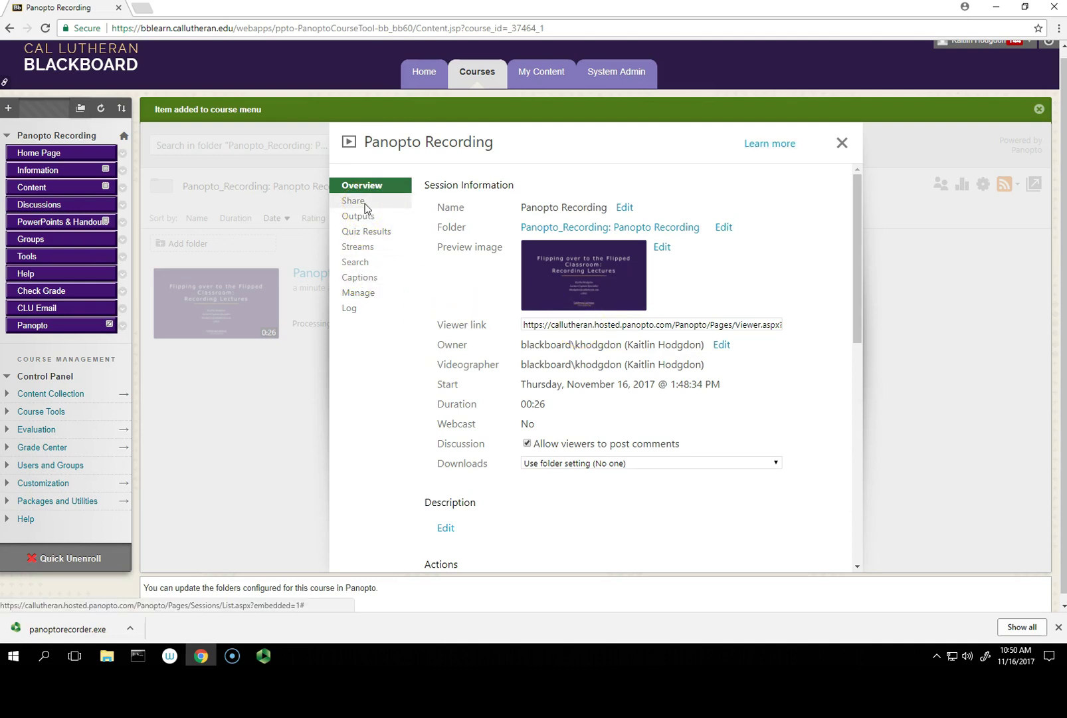
pyautogui.click(360, 199)
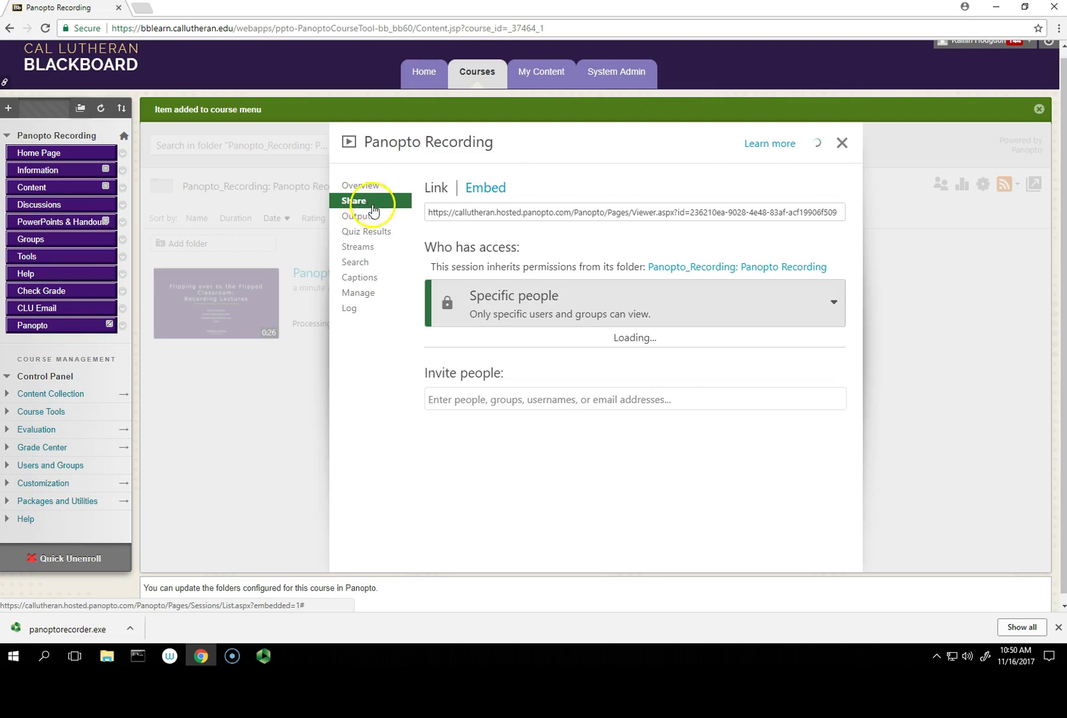
pyautogui.click(444, 212)
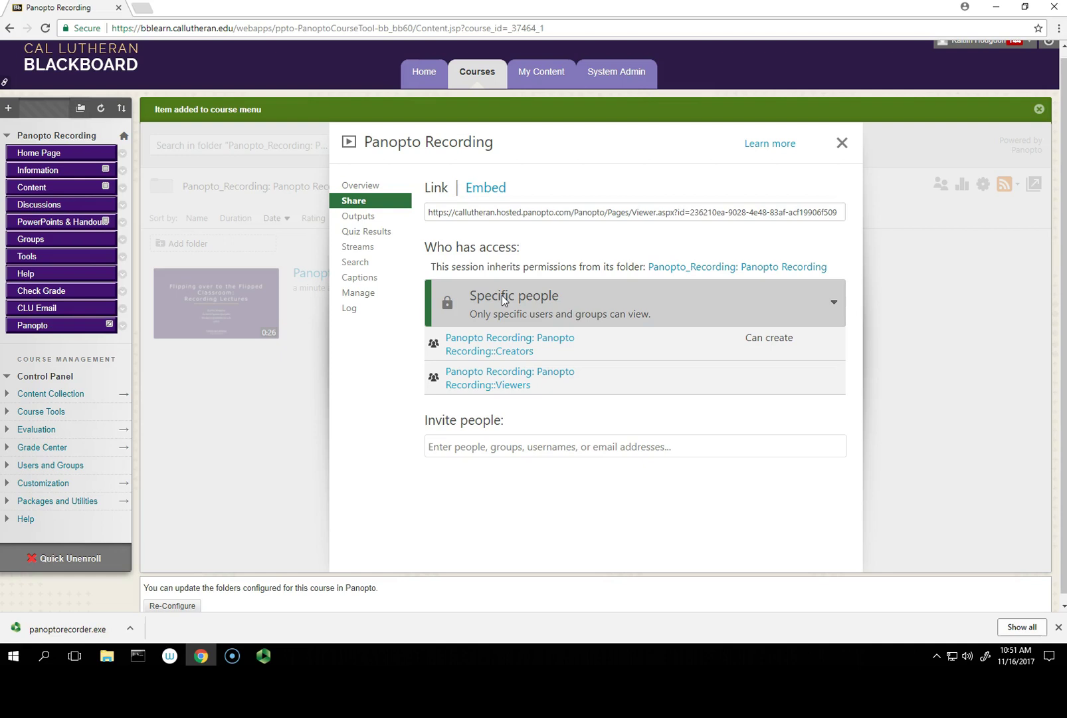
pyautogui.click(527, 300)
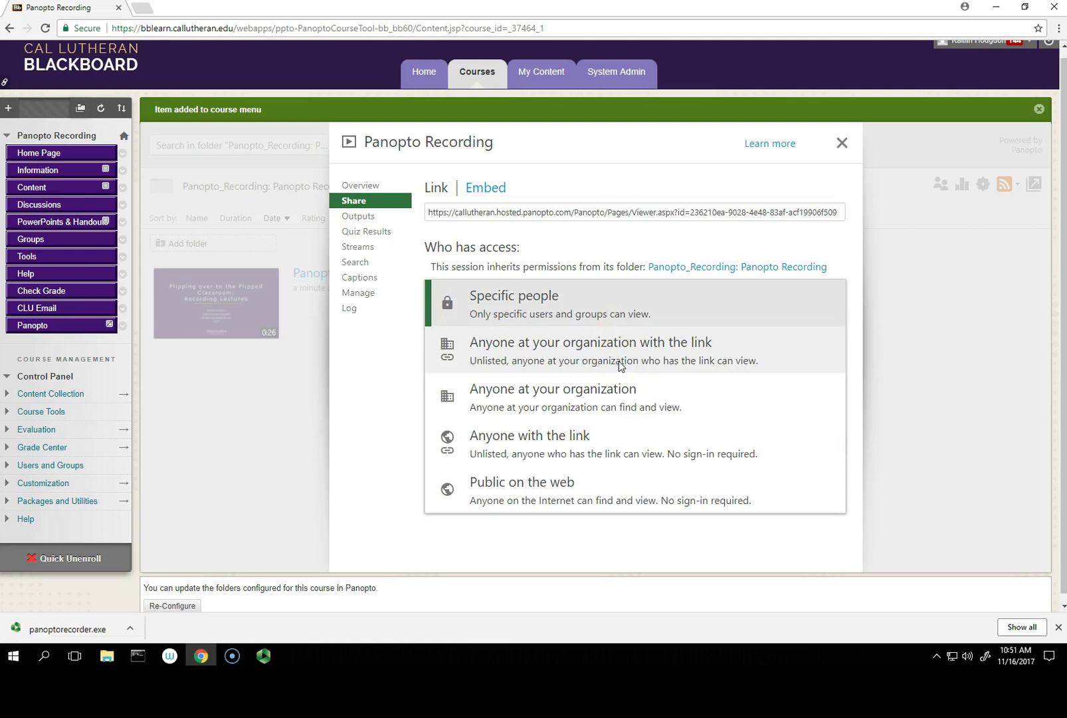
# Step: Set access to 'Anyone at your organization with the link', save, and view the Outputs page
pyautogui.click(631, 403)
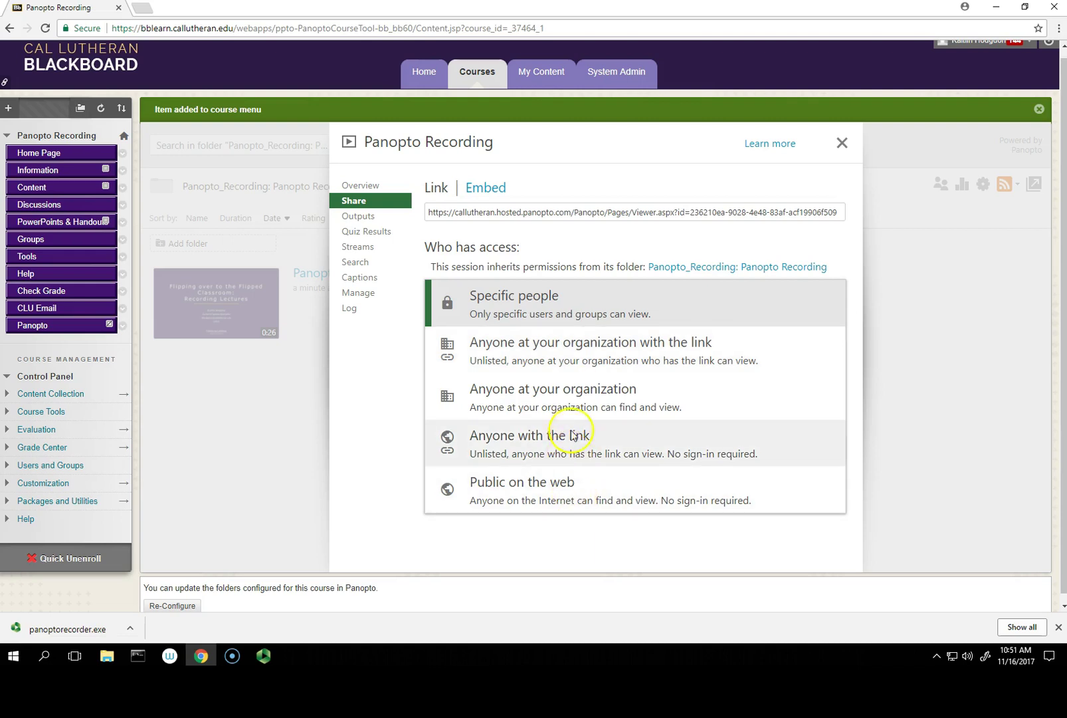
pyautogui.click(578, 359)
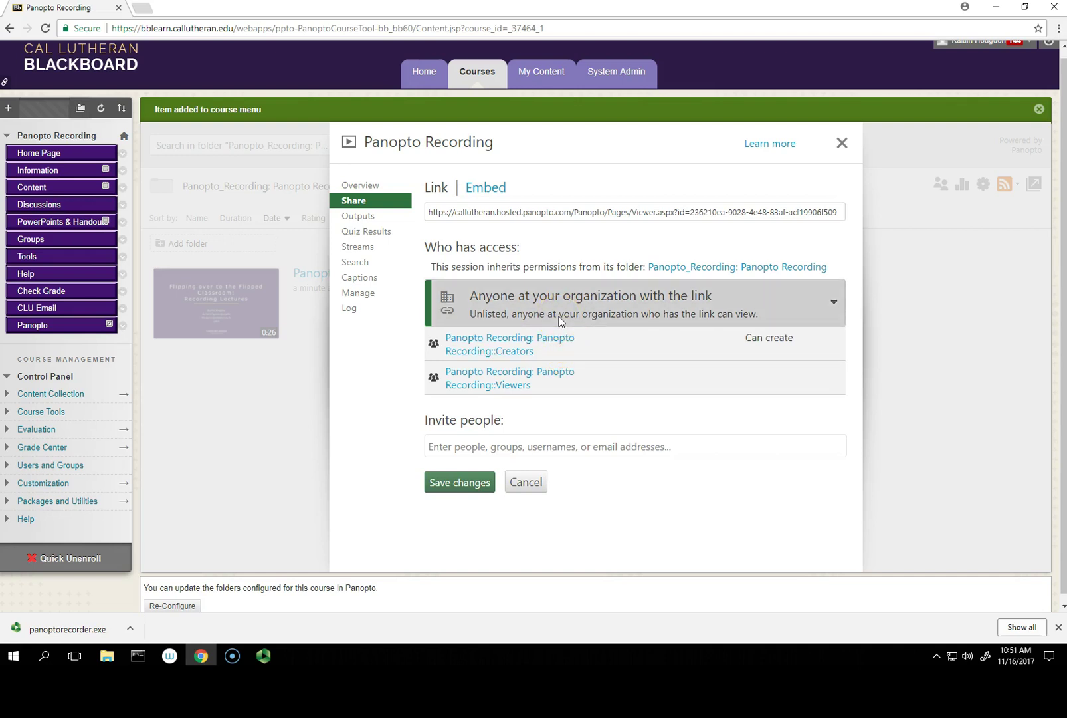
pyautogui.click(456, 481)
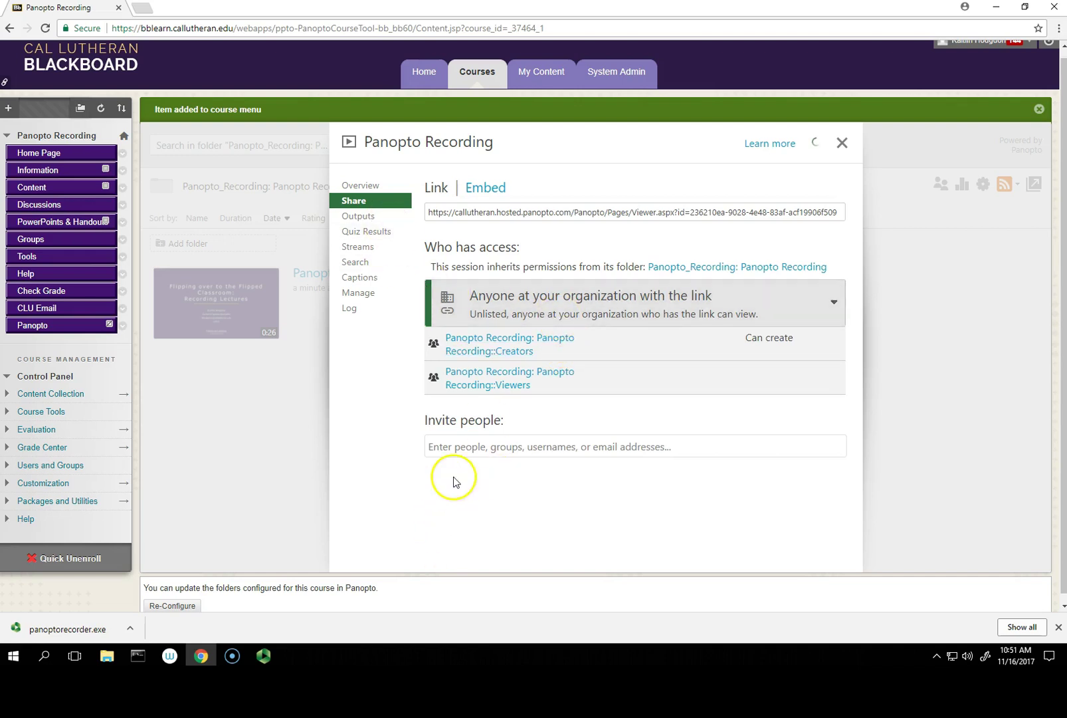
pyautogui.click(358, 217)
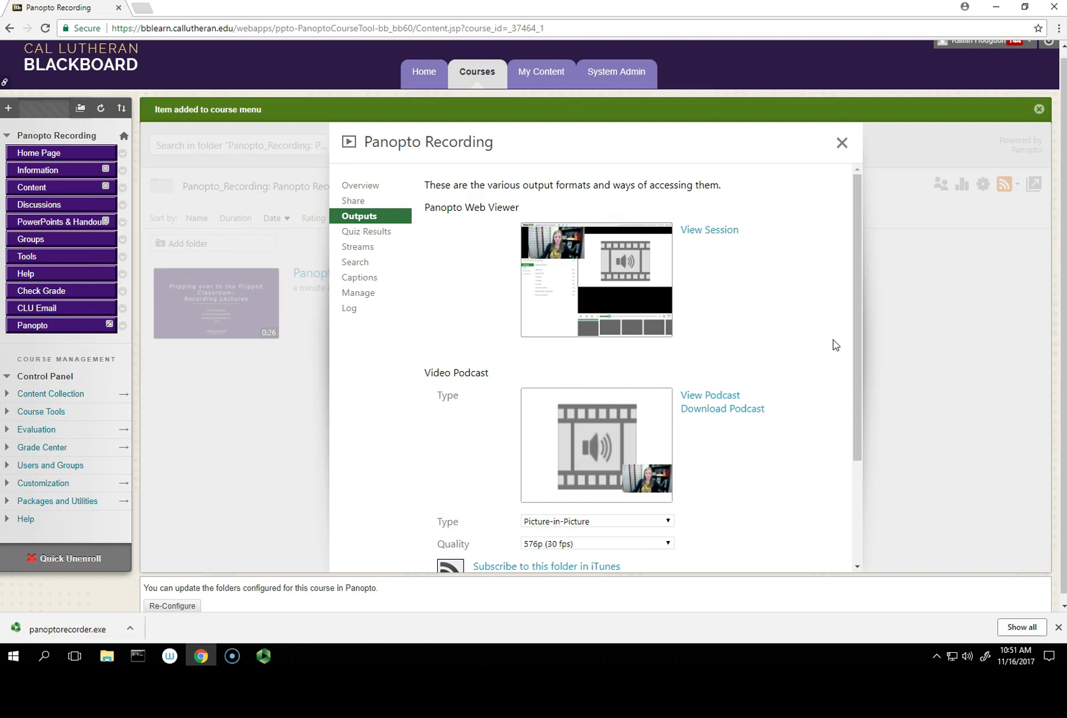
pyautogui.scroll(-2, 836, 344)
# Step: Change the Video Podcast type, trying Primary and Secondary Video Only, ending on Side-by-Side
pyautogui.click(777, 360)
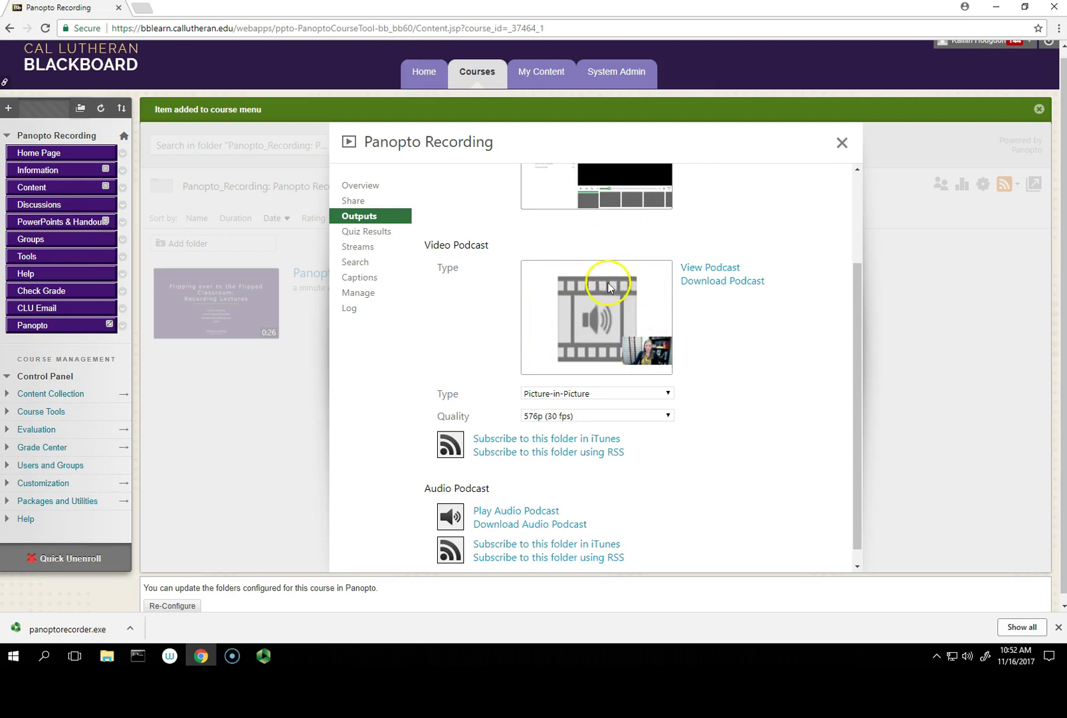
pyautogui.click(669, 393)
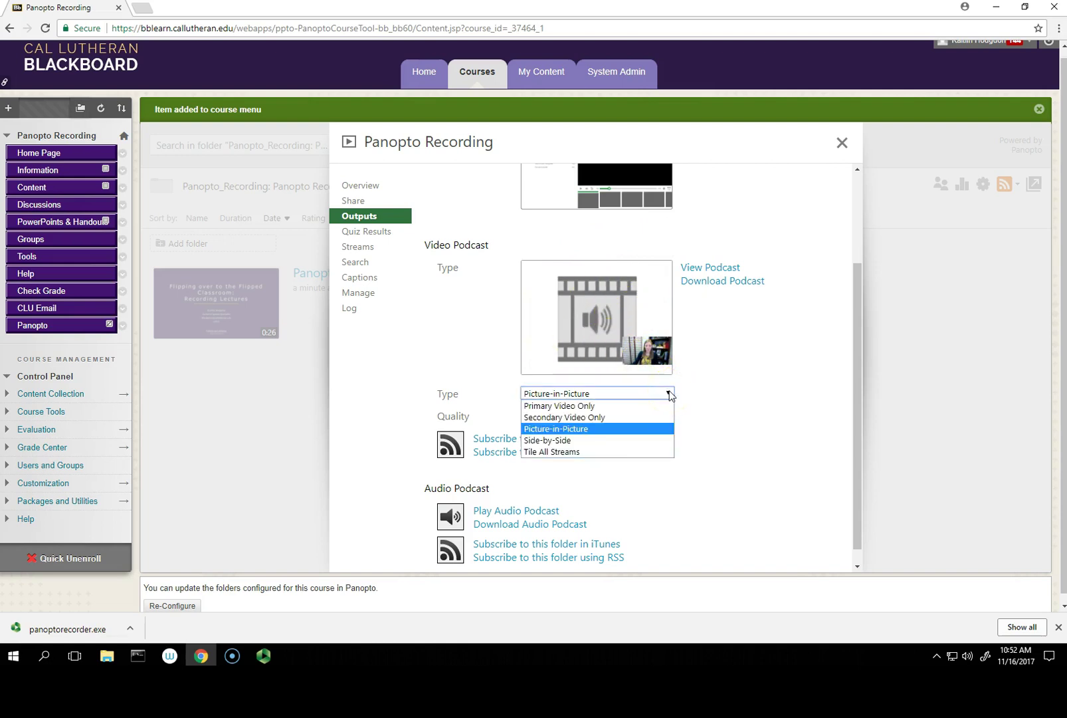
pyautogui.click(654, 406)
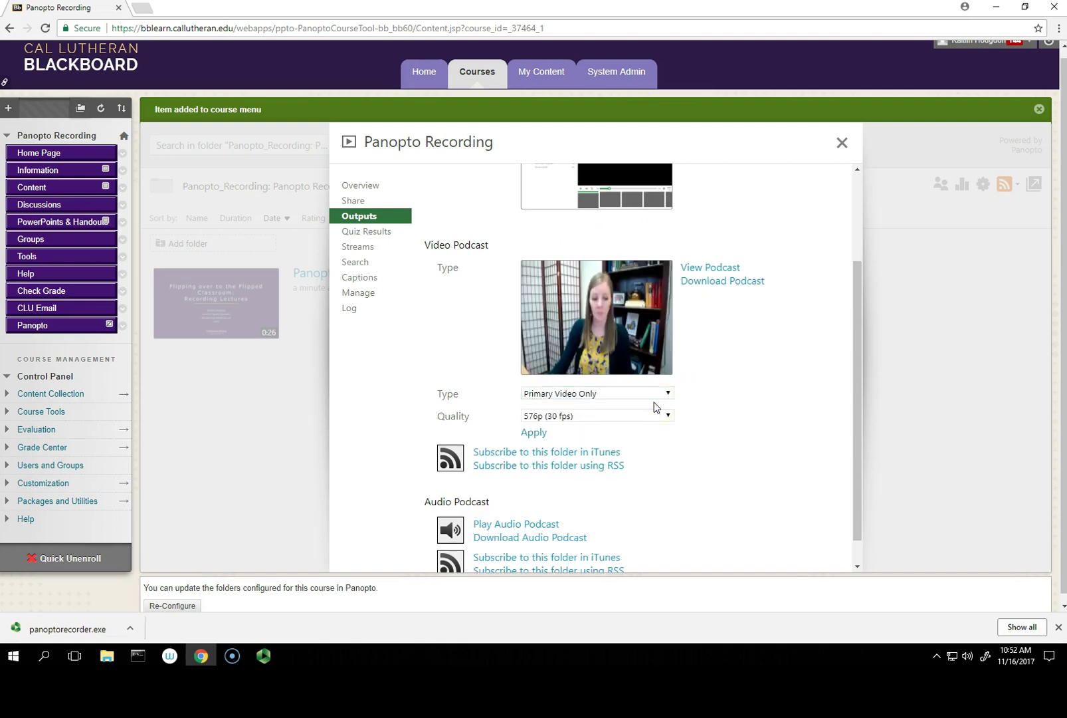
pyautogui.click(670, 393)
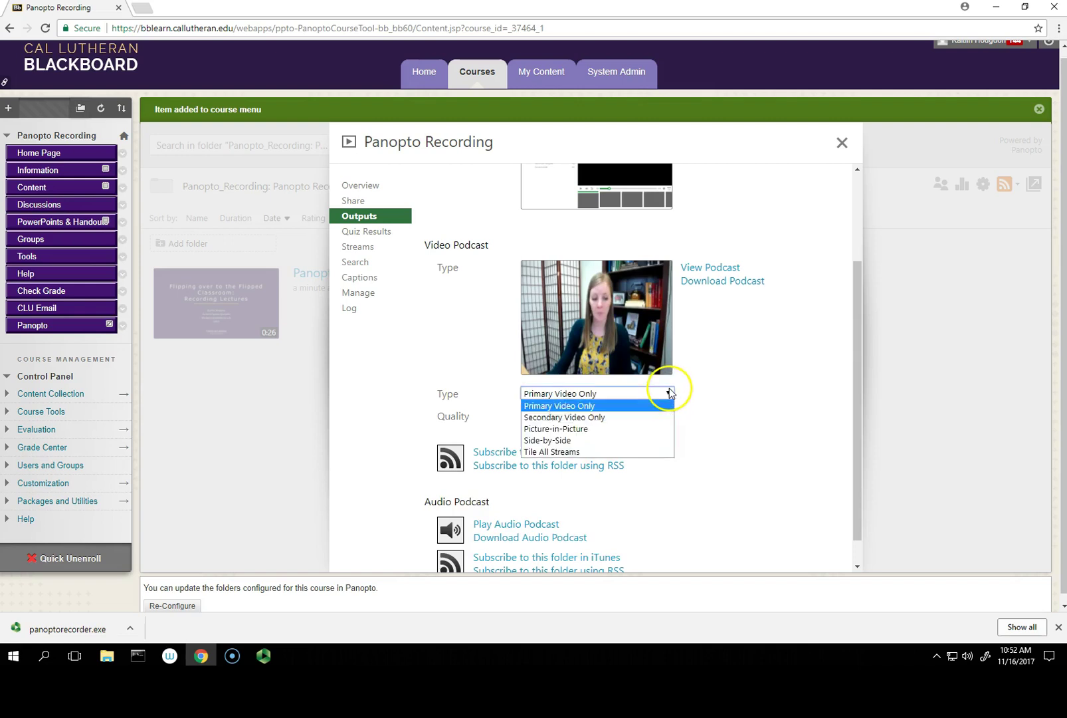
pyautogui.click(663, 417)
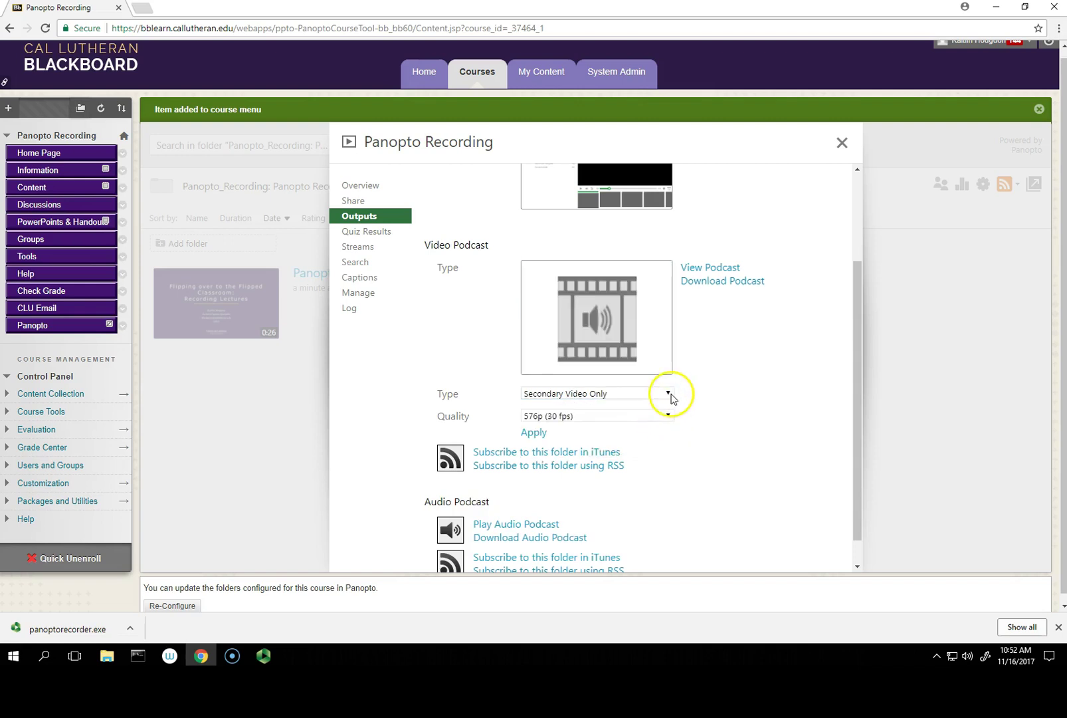
pyautogui.click(670, 393)
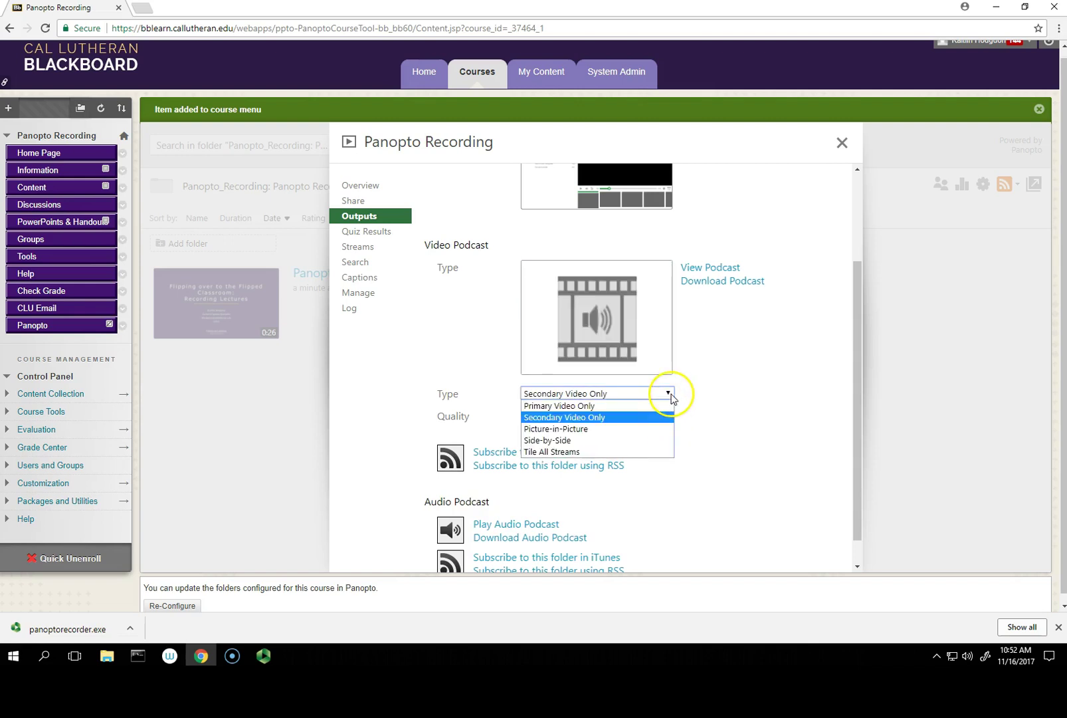
pyautogui.click(632, 440)
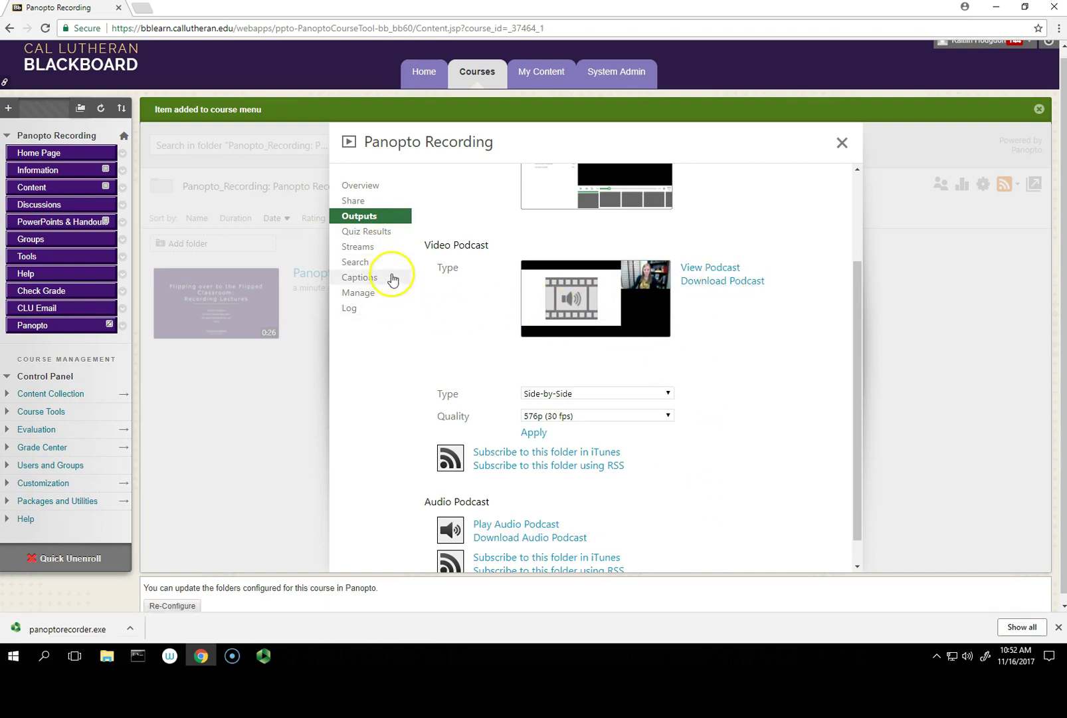
# Step: Look through the session's Manage options, then close the settings dialog
pyautogui.click(398, 298)
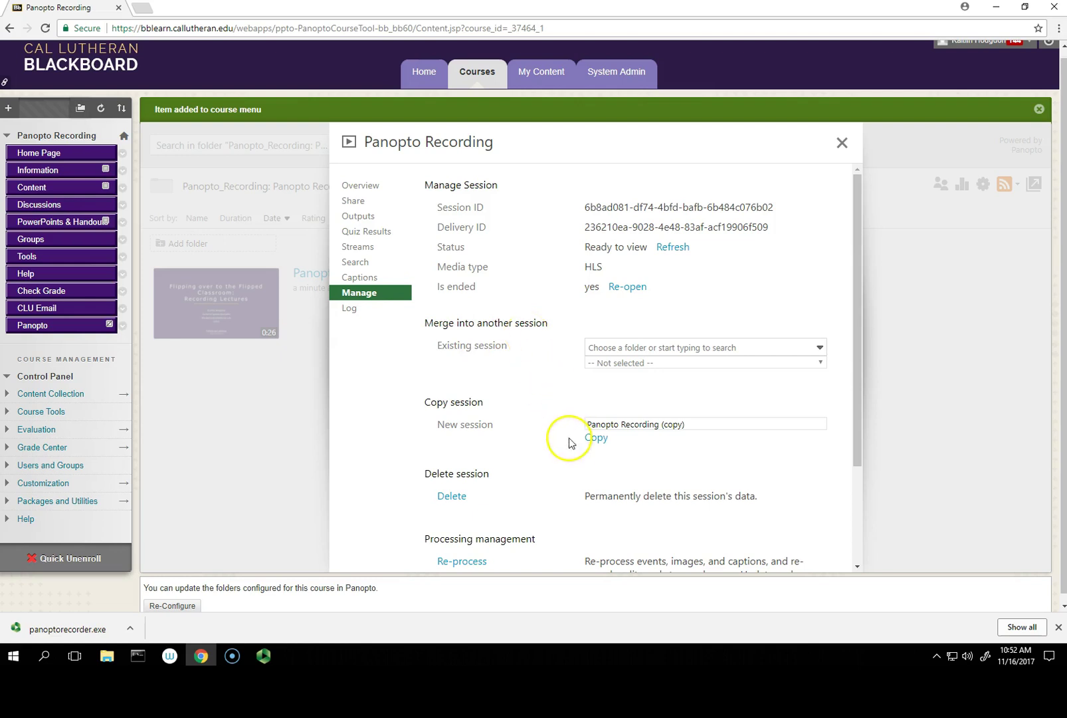
pyautogui.scroll(-2, 560, 469)
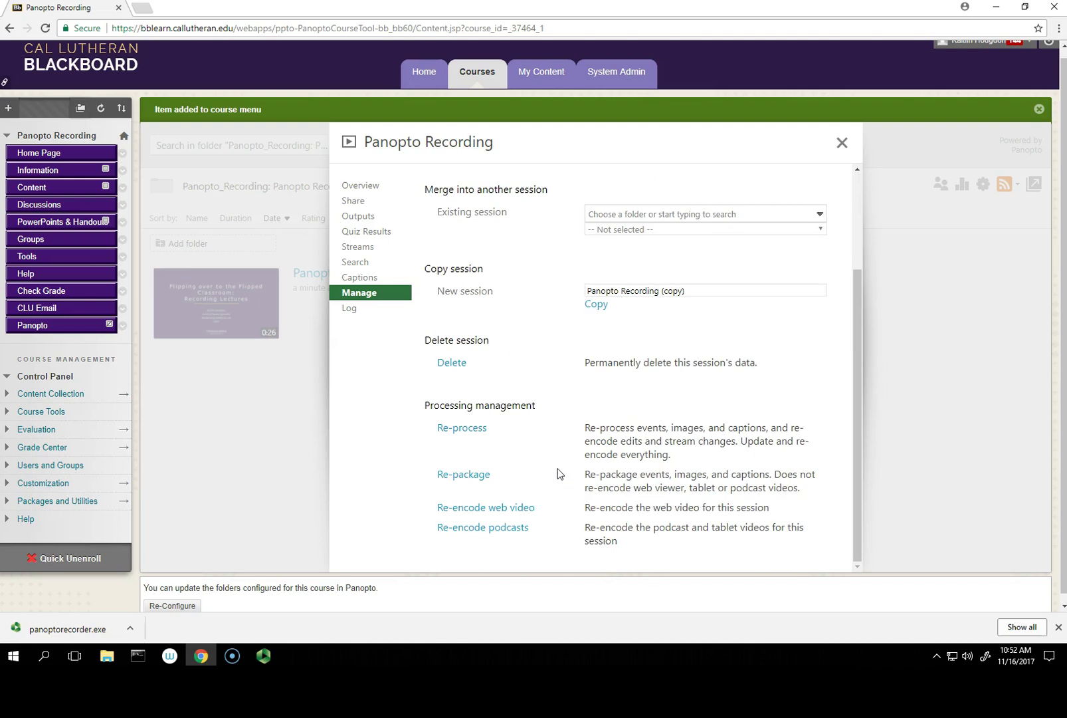
pyautogui.scroll(2, 557, 475)
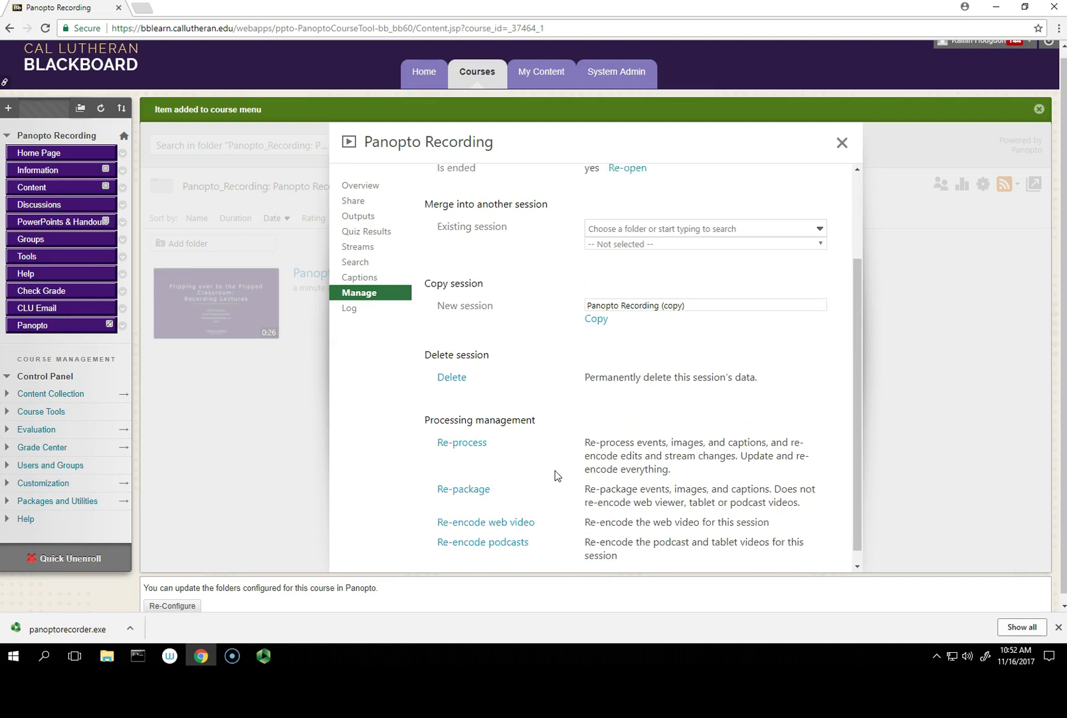
pyautogui.click(842, 142)
pyautogui.moveTo(373, 343)
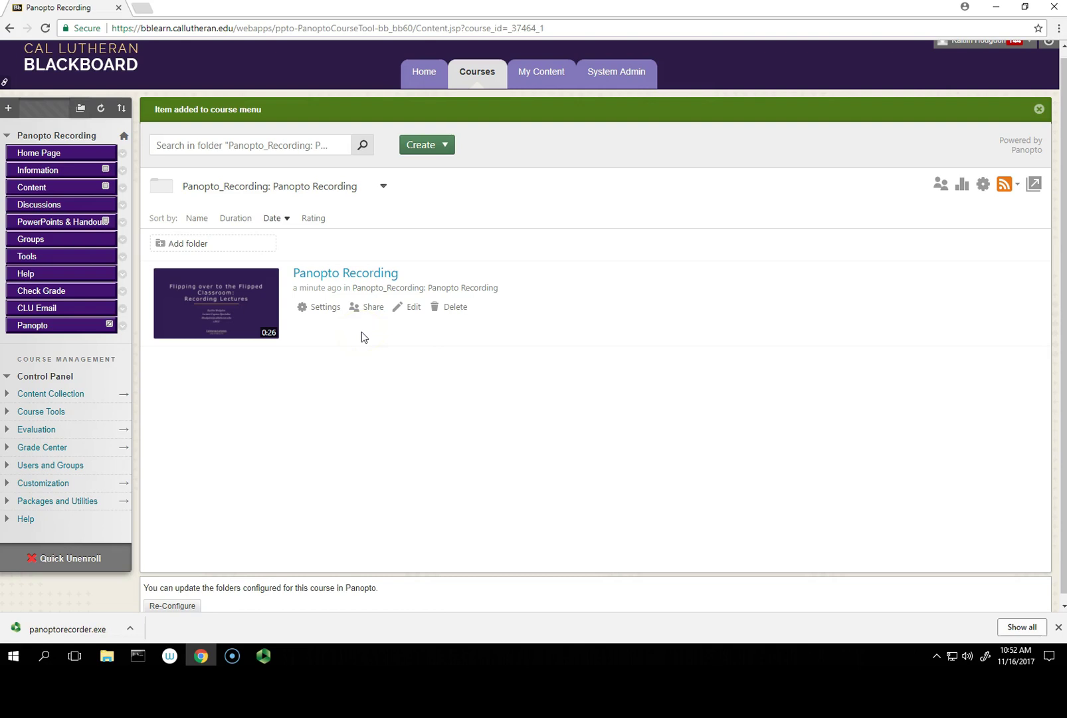
# Step: Open the 'Panopto Recording' session in Panopto's editor in a new browser tab
pyautogui.click(410, 307)
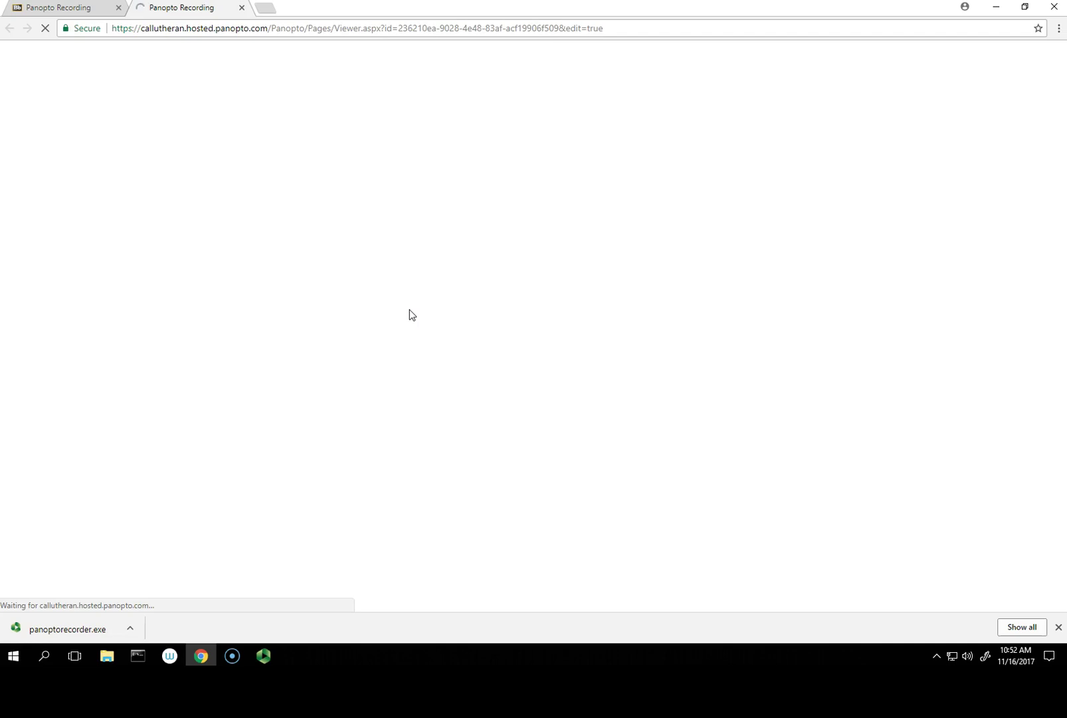